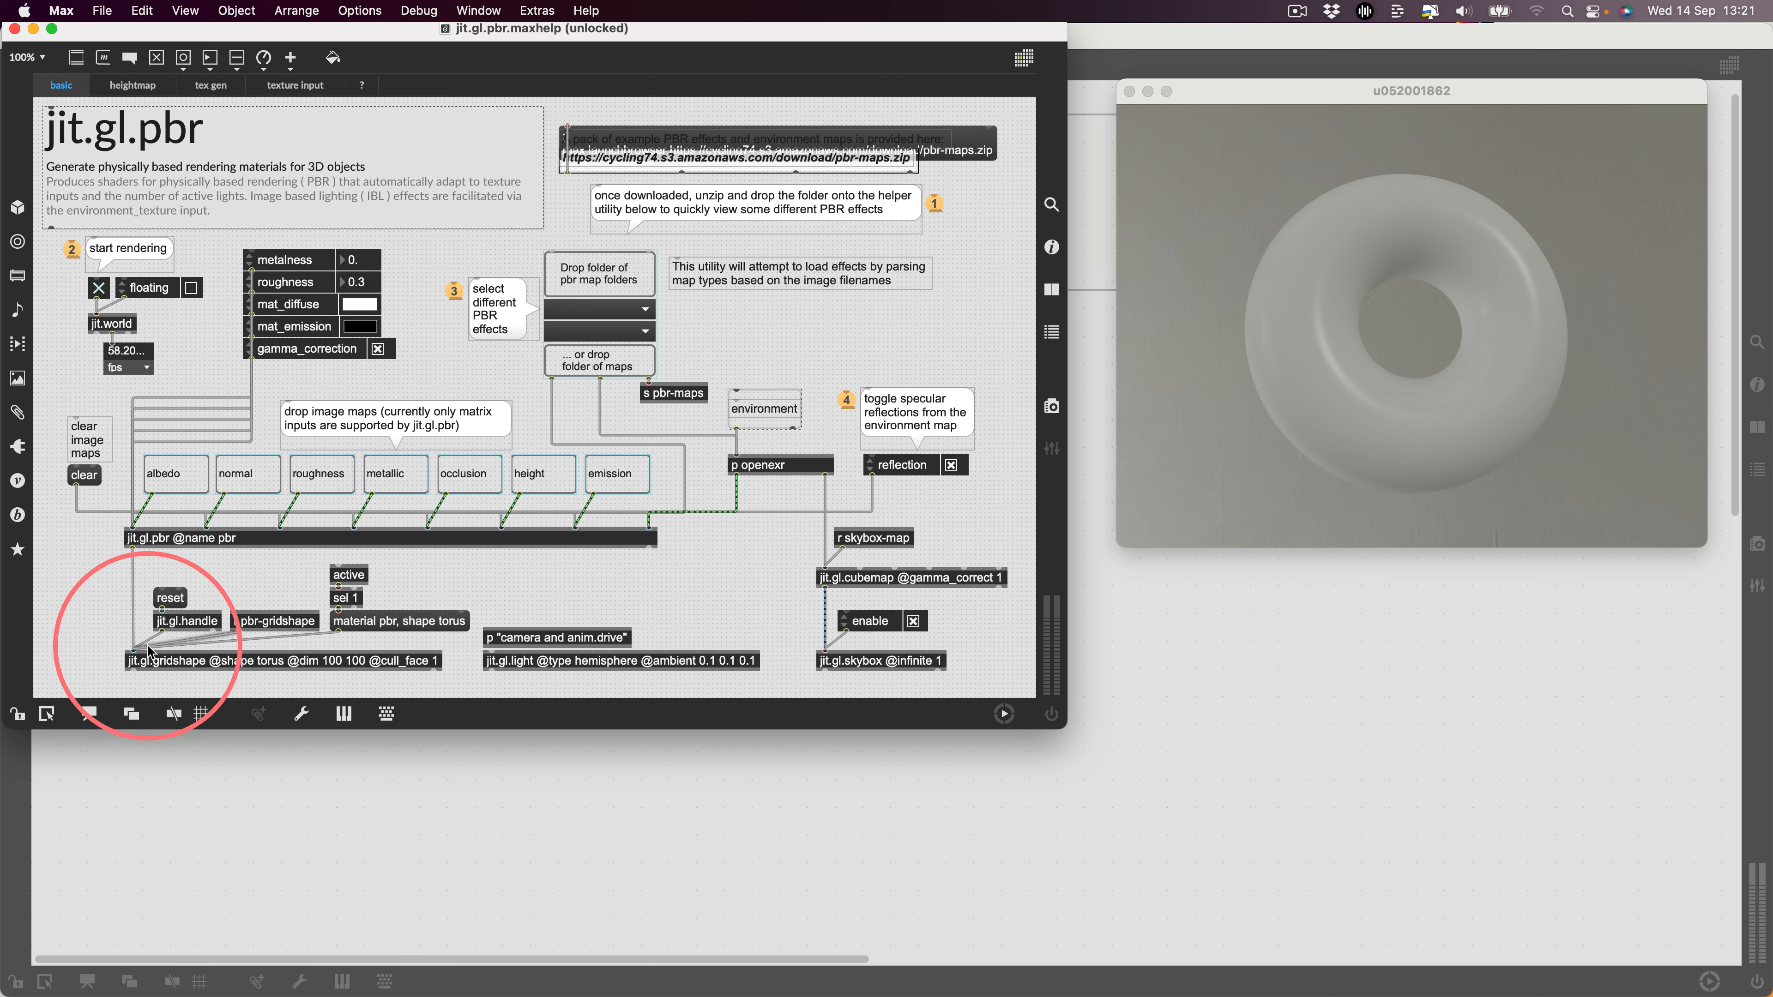
# - Reroute jit.gl.handle from jit.gl.gridshape to jit.gl.skybox, lock the patcher, and rotate the skybox in the render window
pyautogui.moveTo(160, 637)
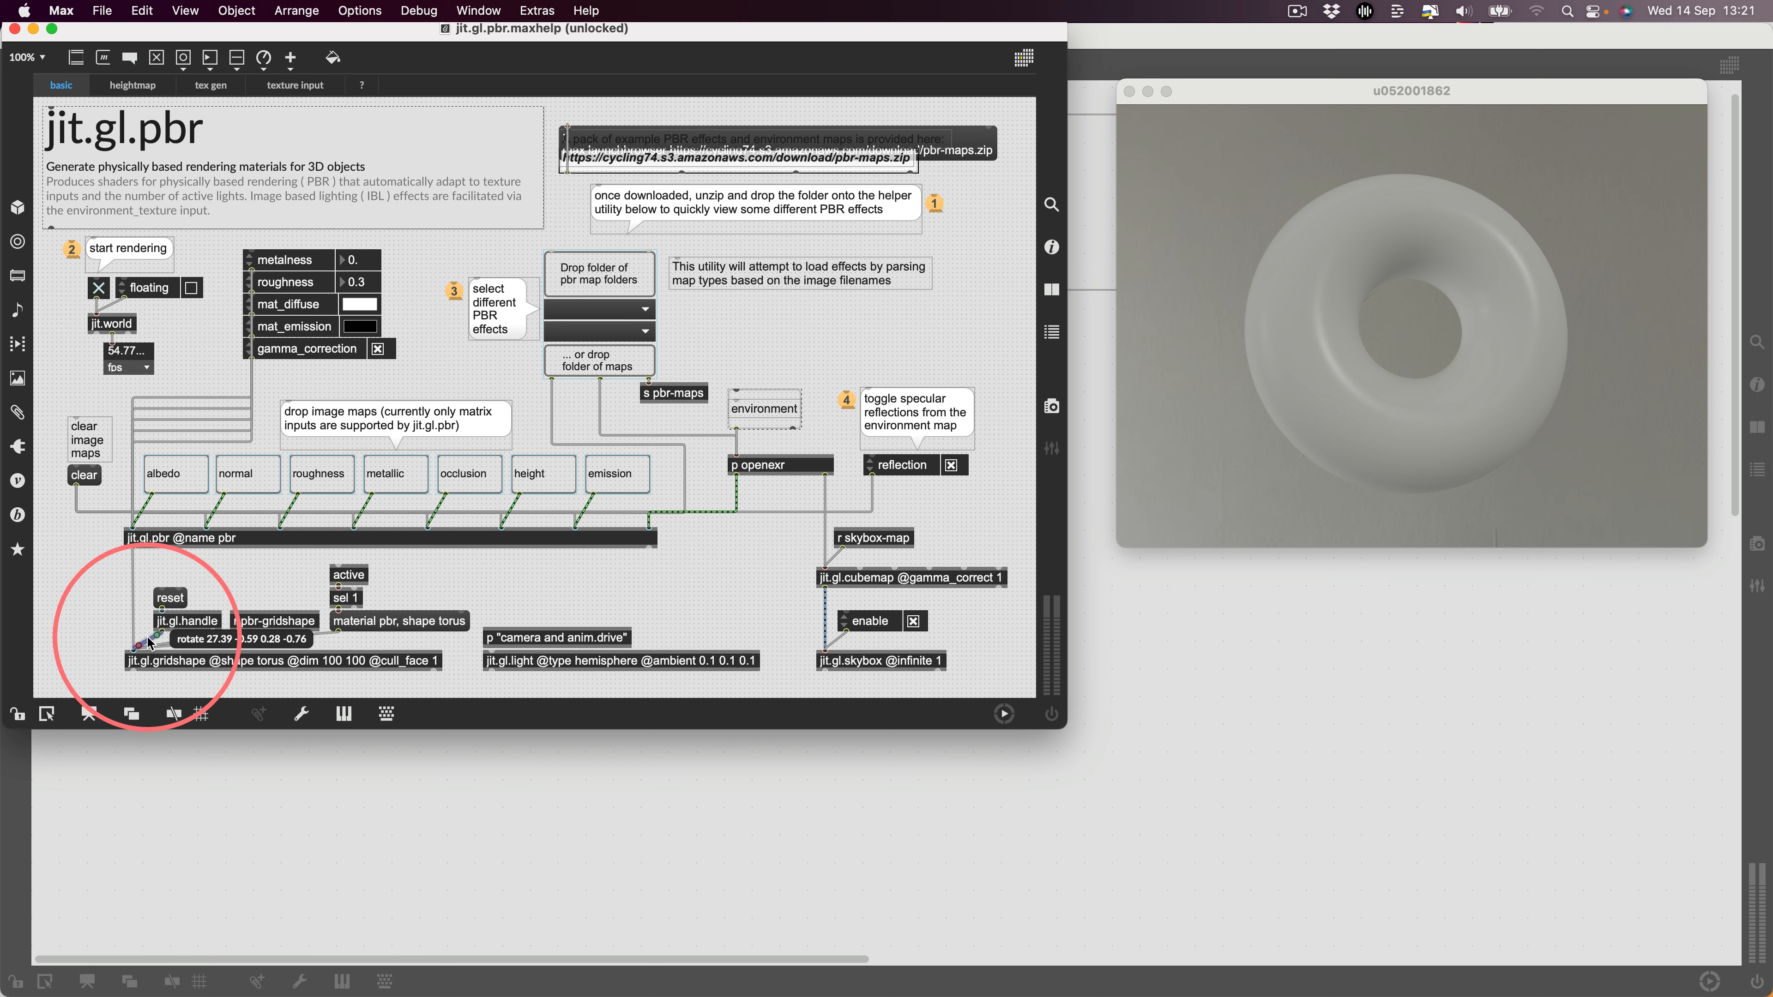
pyautogui.click(149, 640)
pyautogui.press('Delete')
pyautogui.moveTo(139, 639); pyautogui.dragTo(826, 652)
pyautogui.keyDown('super'); pyautogui.click(681, 597); pyautogui.keyUp('super')
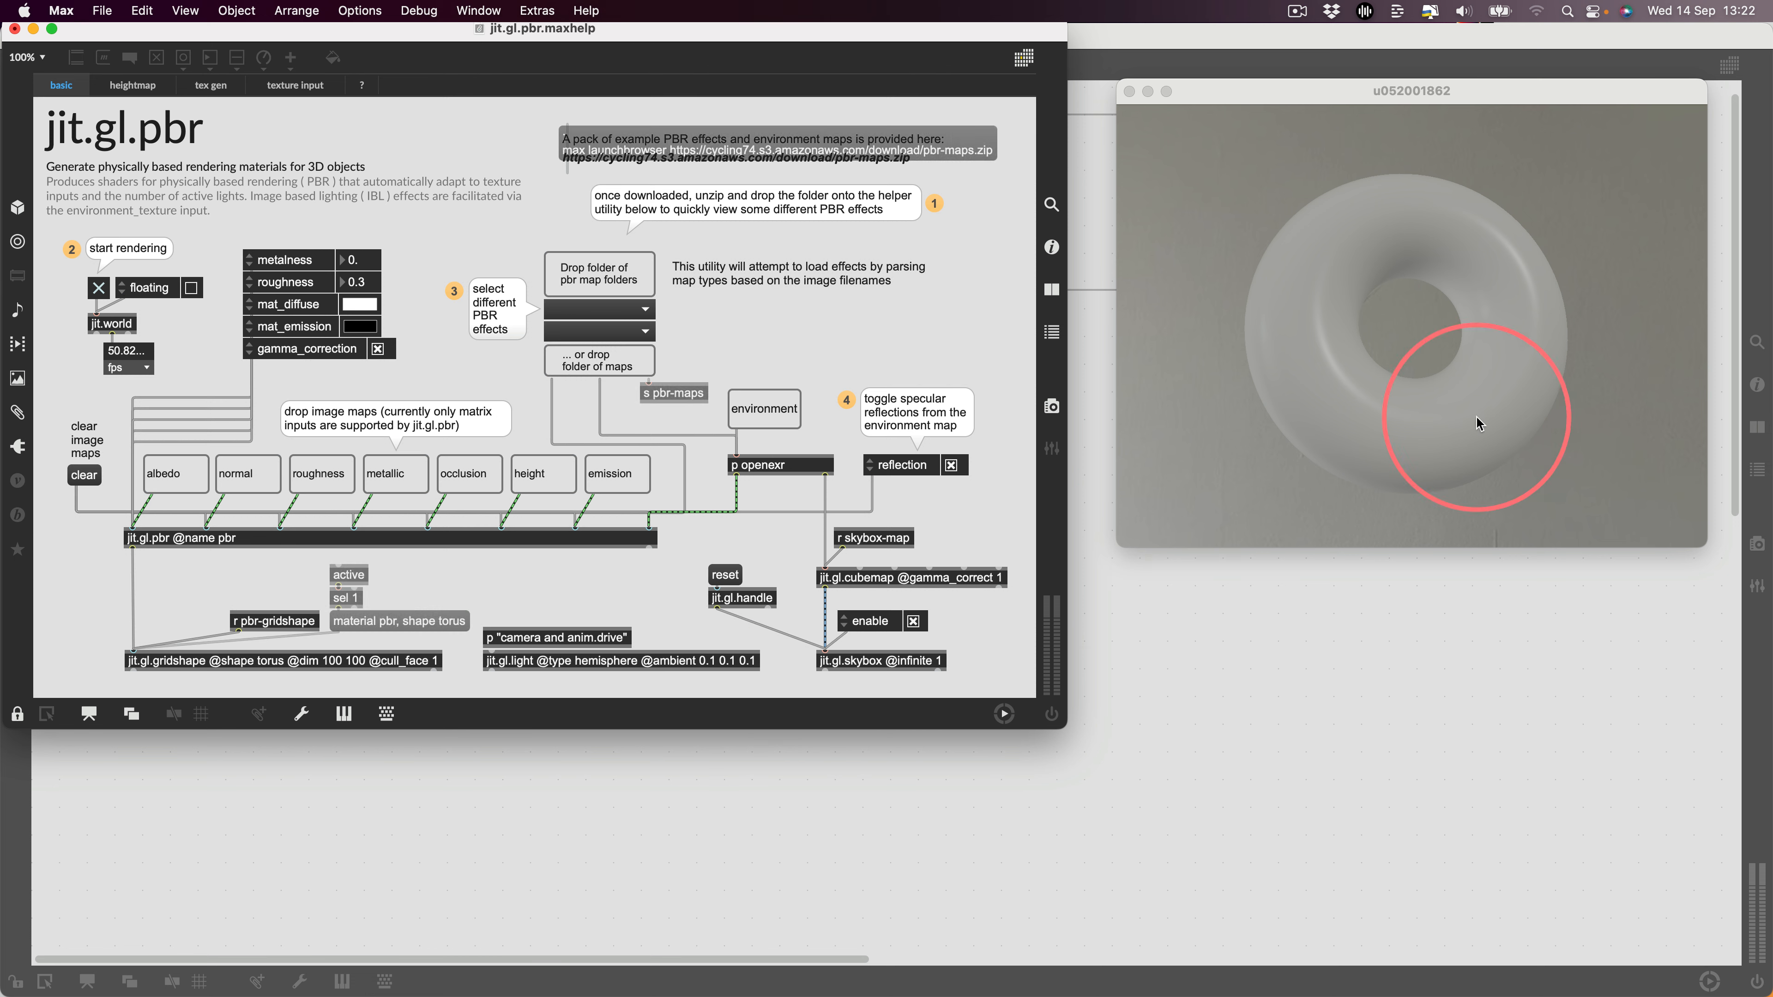
pyautogui.moveTo(1426, 319)
pyautogui.mouseDown()
pyautogui.moveTo(1376, 380)
pyautogui.moveTo(1277, 419)
pyautogui.moveTo(1365, 297)
pyautogui.moveTo(1429, 342)
pyautogui.moveTo(1318, 337)
pyautogui.moveTo(1394, 408)
pyautogui.moveTo(1324, 411)
pyautogui.moveTo(1551, 428)
pyautogui.moveTo(1472, 349)
pyautogui.moveTo(1515, 326)
pyautogui.moveTo(1508, 305)
pyautogui.moveTo(1299, 440)
pyautogui.moveTo(1403, 323)
pyautogui.moveTo(1292, 400)
pyautogui.moveTo(1423, 294)
pyautogui.moveTo(1311, 380)
pyautogui.moveTo(1358, 329)
pyautogui.moveTo(1347, 290)
pyautogui.moveTo(1331, 373)
pyautogui.moveTo(1428, 312)
pyautogui.moveTo(1362, 364)
pyautogui.moveTo(1389, 335)
pyautogui.moveTo(1384, 375)
pyautogui.moveTo(1407, 381)
pyautogui.moveTo(1368, 308)
pyautogui.moveTo(1402, 326)
pyautogui.moveTo(1385, 338)
pyautogui.moveTo(1401, 349)
pyautogui.moveTo(1374, 360)
pyautogui.moveTo(1424, 344)
pyautogui.moveTo(1409, 332)
pyautogui.mouseUp()
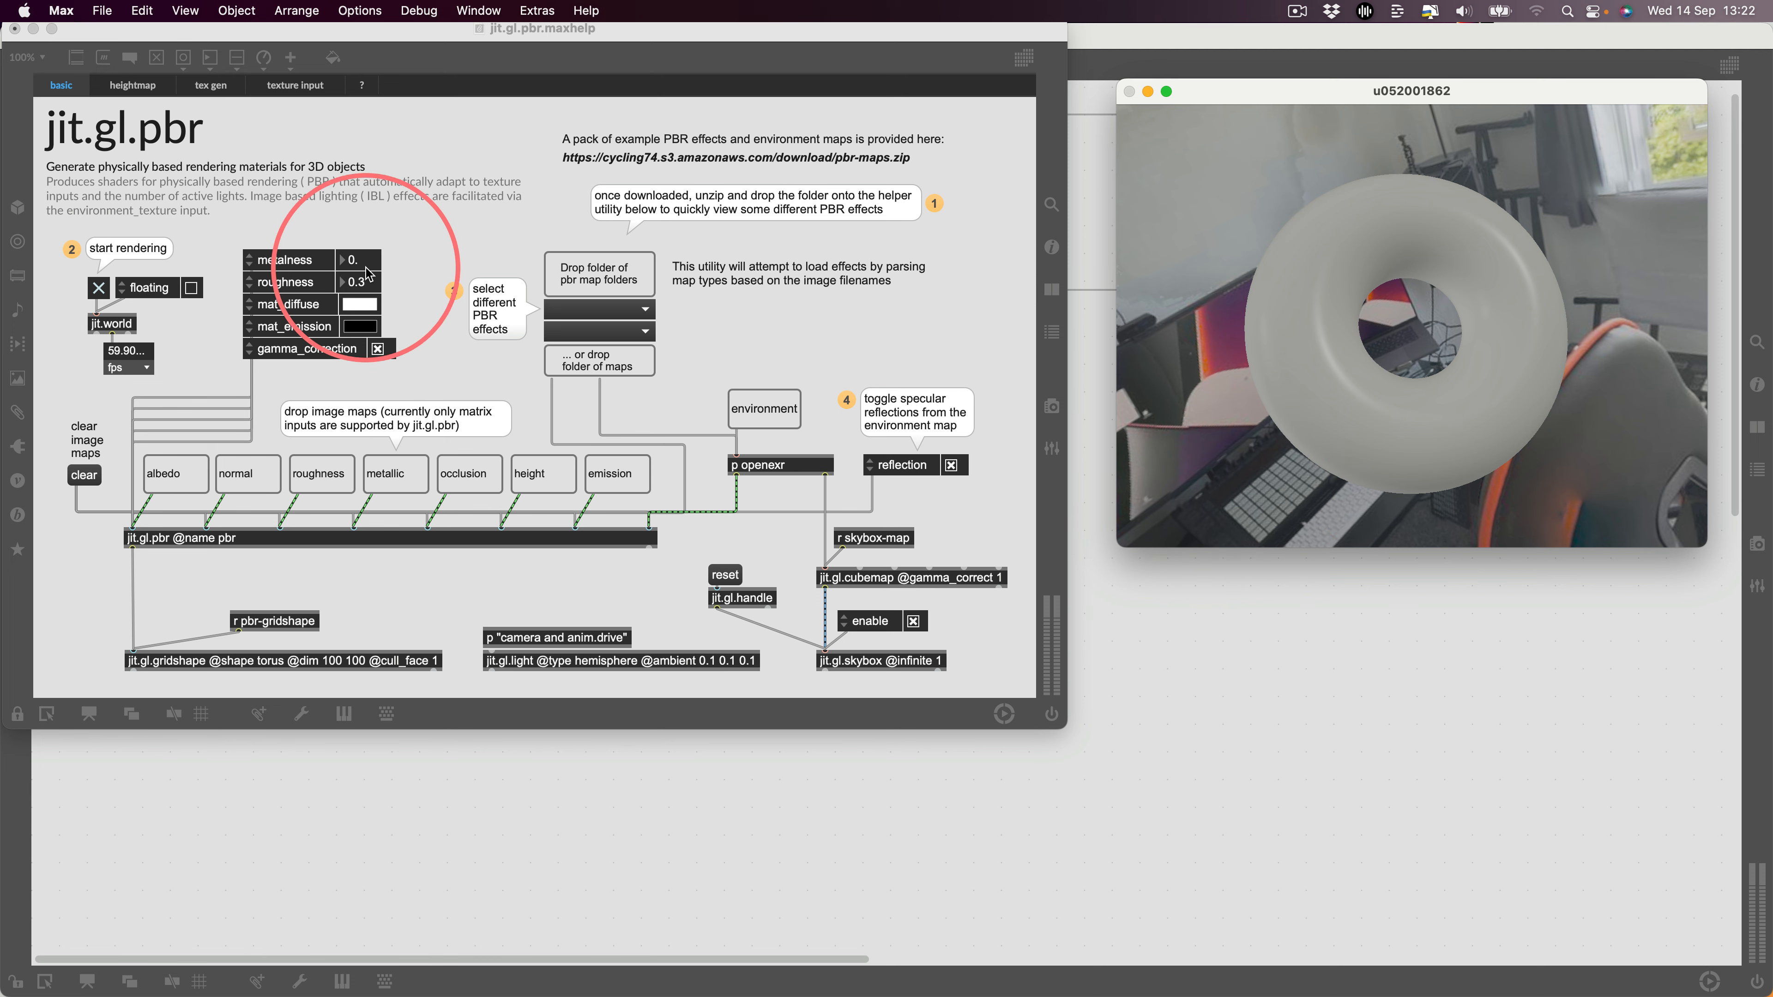
# - Set the material's metalness to 1.14 and roughness to 0, and rotate the skybox to inspect the reflections
pyautogui.moveTo(368, 266); pyautogui.dragTo(342, 151)
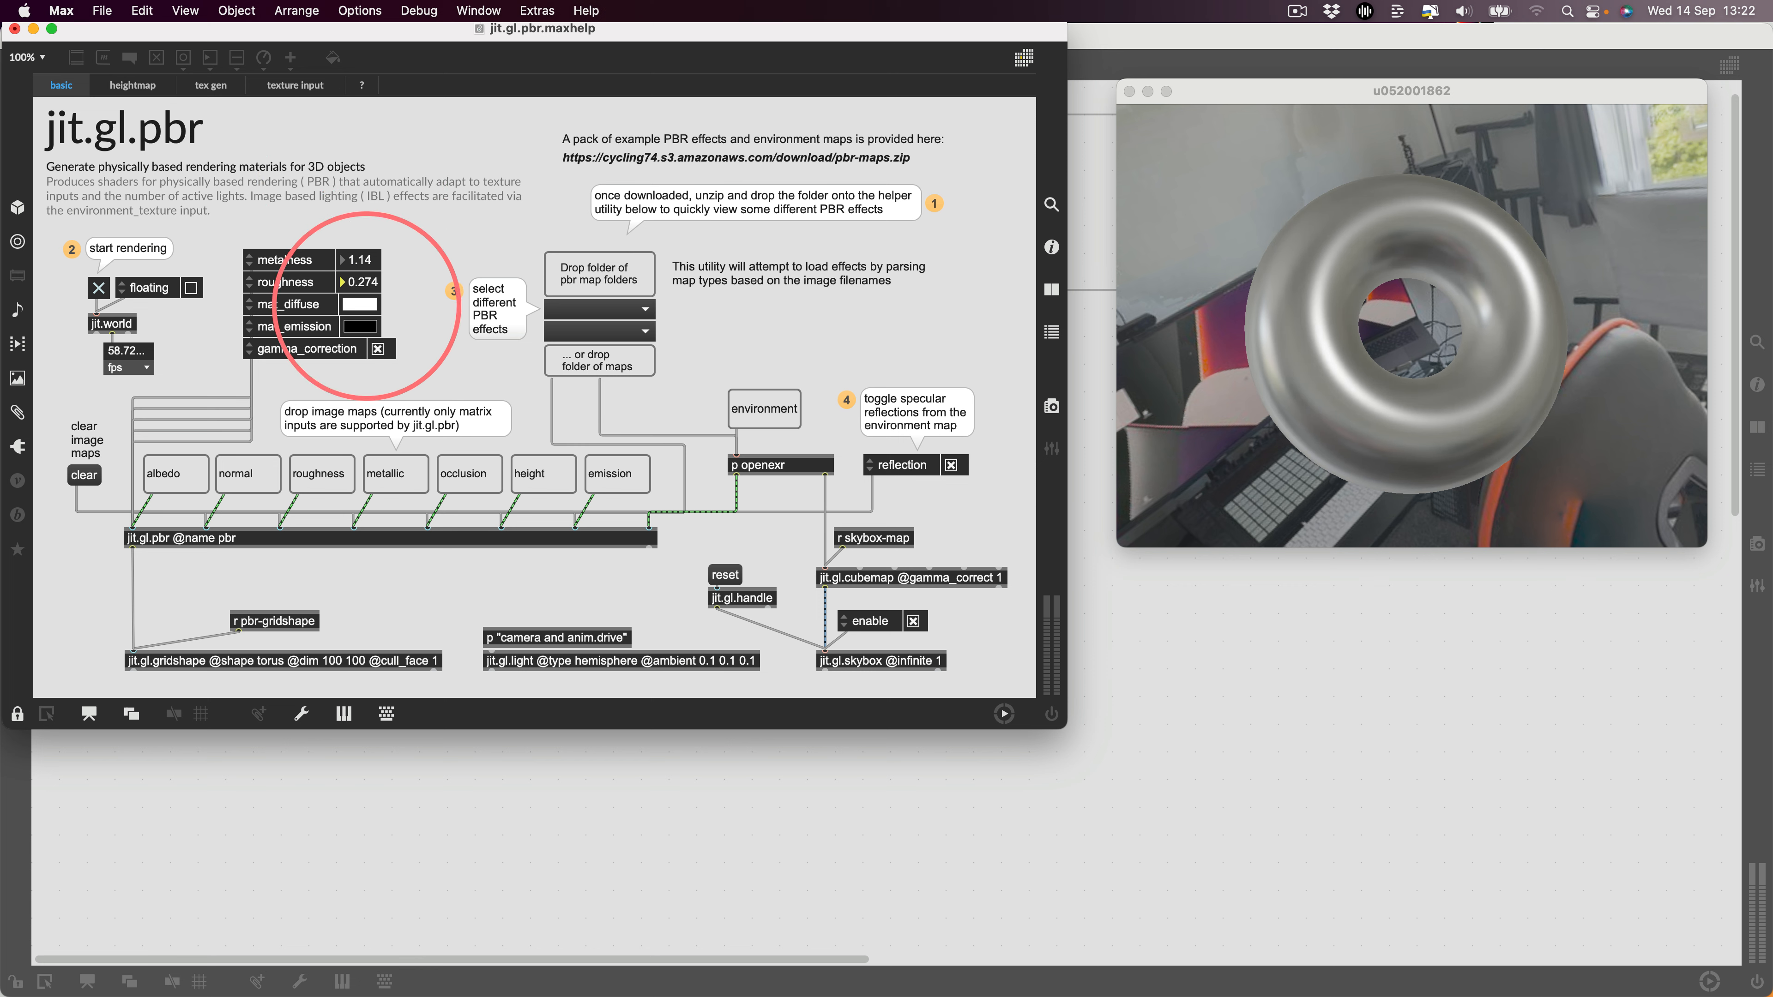
pyautogui.moveTo(364, 326); pyautogui.dragTo(341, 545)
pyautogui.moveTo(1406, 315); pyautogui.dragTo(1426, 304)
# - Reroute jit.gl.handle from the skybox back to jit.gl.gridshape, lock the patcher, and rotate the torus
pyautogui.click(620, 588)
pyautogui.press('super+e')
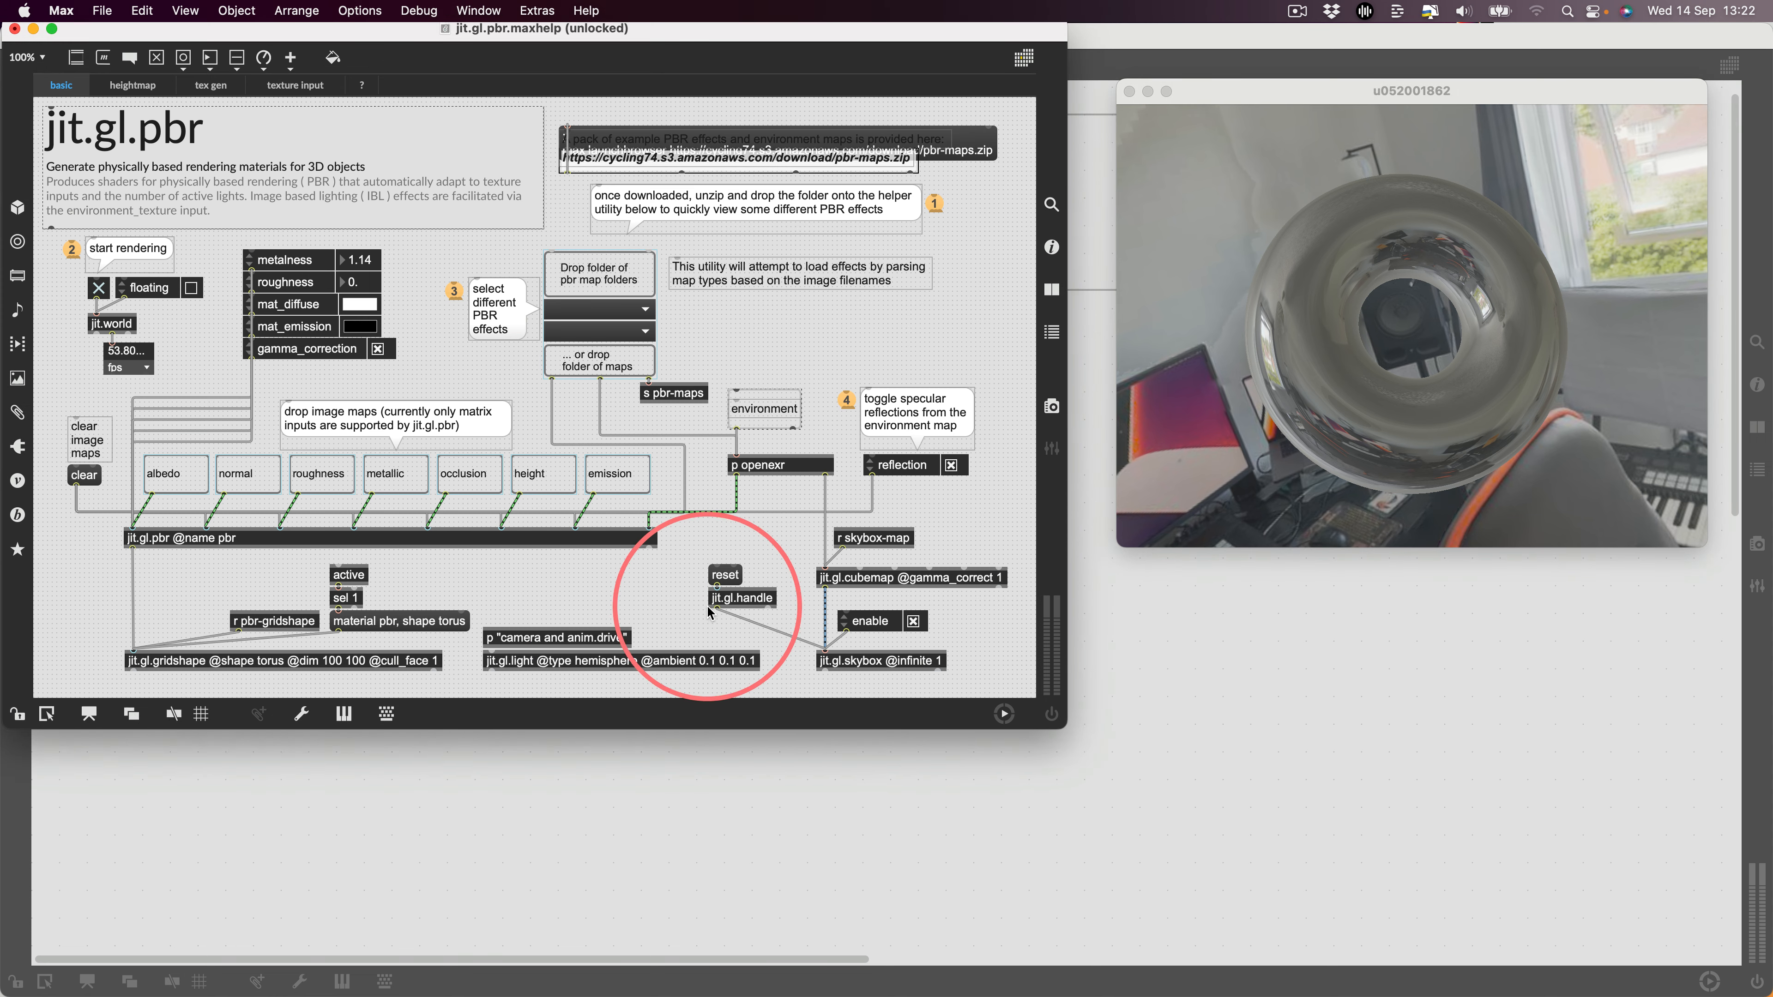
pyautogui.click(723, 611)
pyautogui.press('BackSpace')
pyautogui.moveTo(718, 608); pyautogui.dragTo(133, 651)
pyautogui.press('super+e')
pyautogui.moveTo(1414, 317); pyautogui.dragTo(1372, 289)
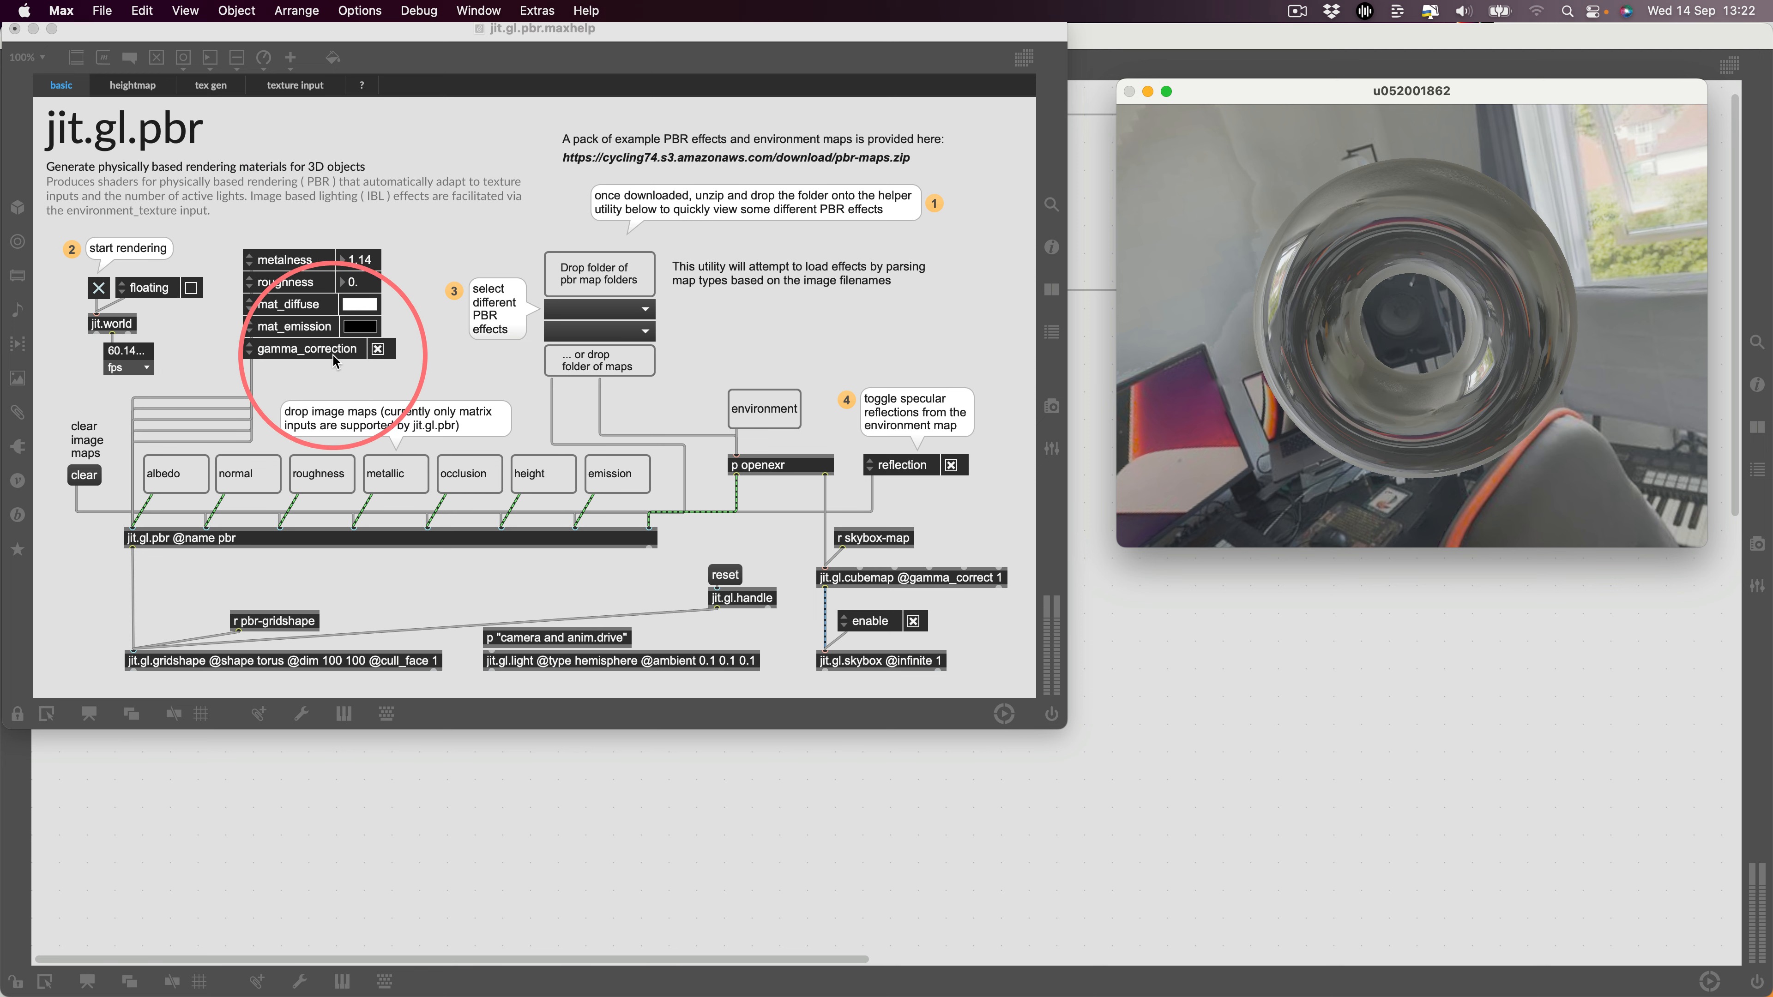
# - Turn off gamma_correction and set roughness to 0.5, checking the material by rotating the torus
pyautogui.click(377, 352)
pyautogui.moveTo(1409, 329); pyautogui.dragTo(1366, 318)
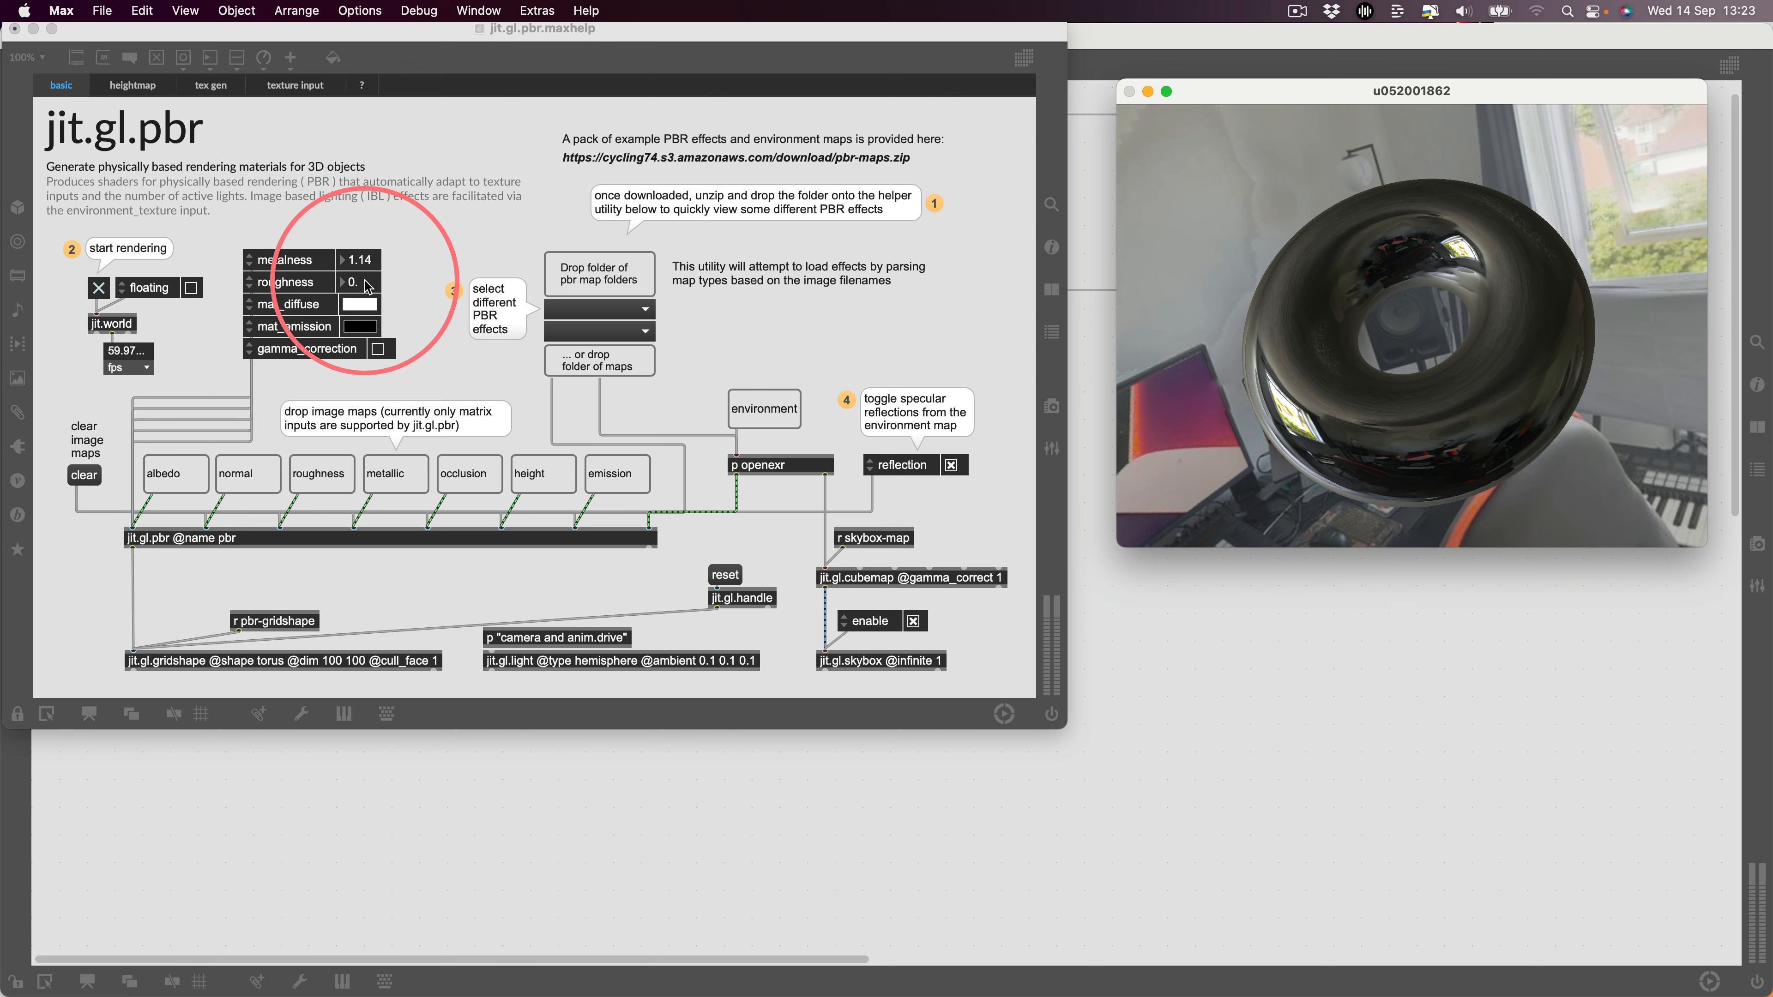
pyautogui.moveTo(368, 286); pyautogui.dragTo(361, 276)
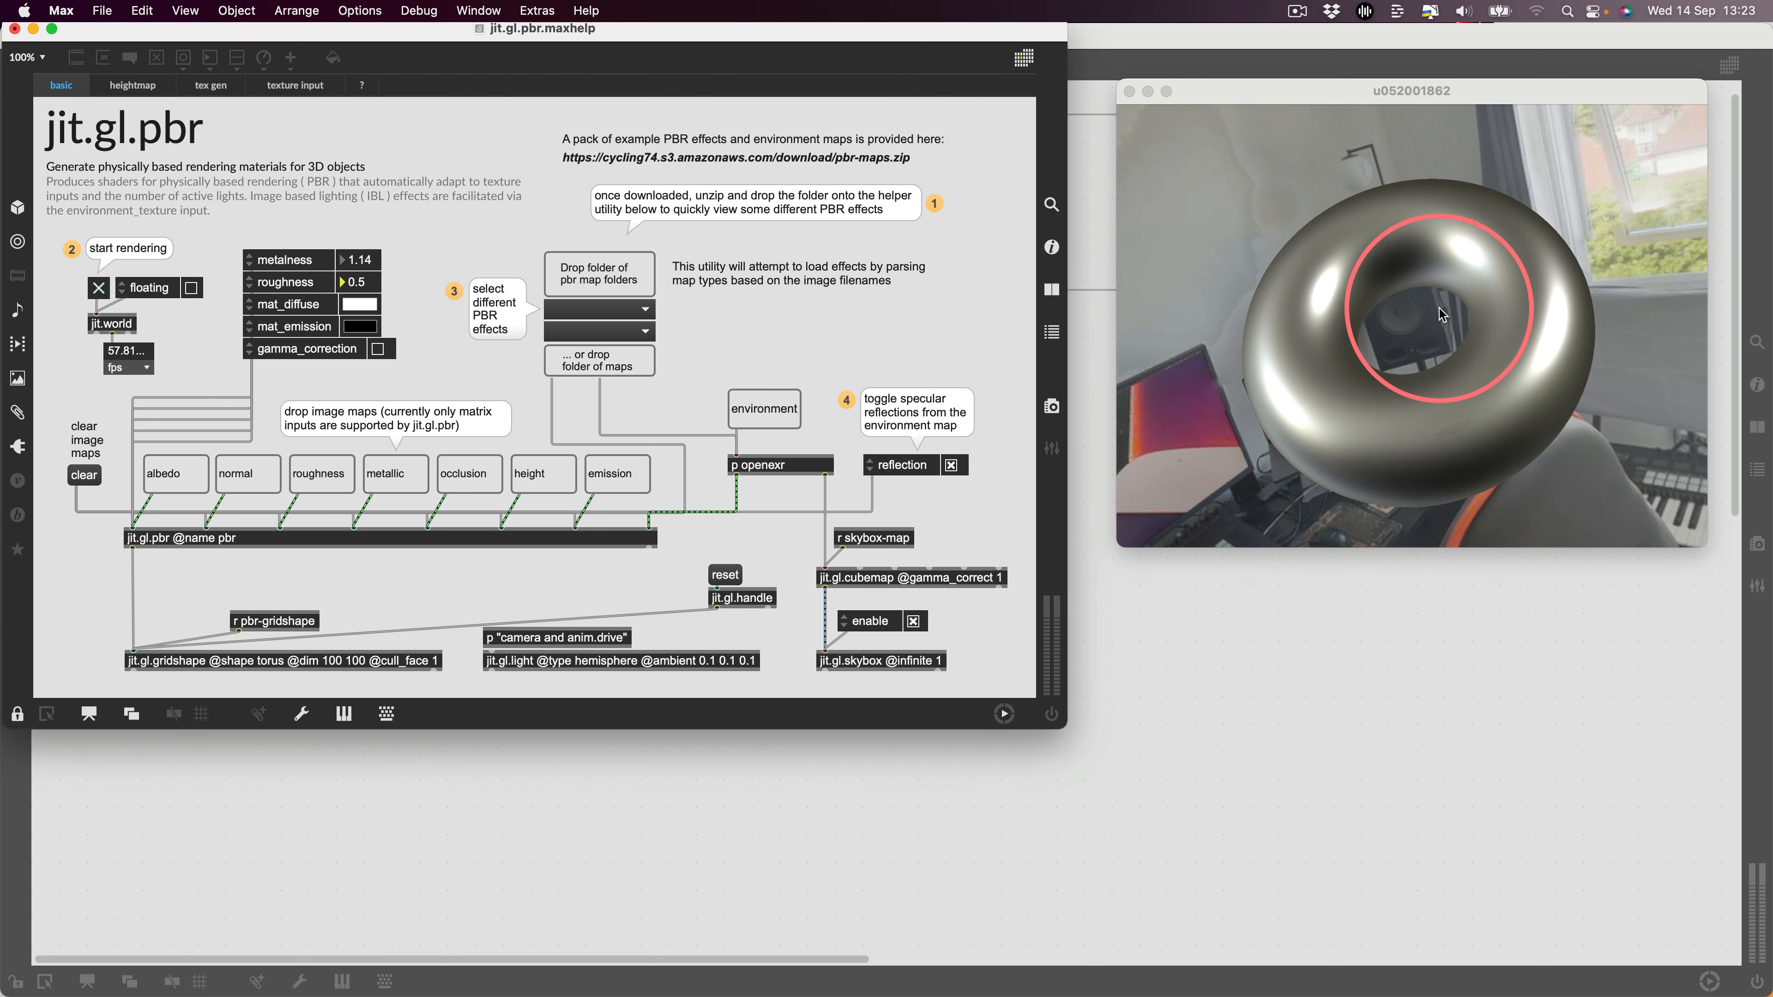
pyautogui.moveTo(1442, 315); pyautogui.dragTo(1333, 454)
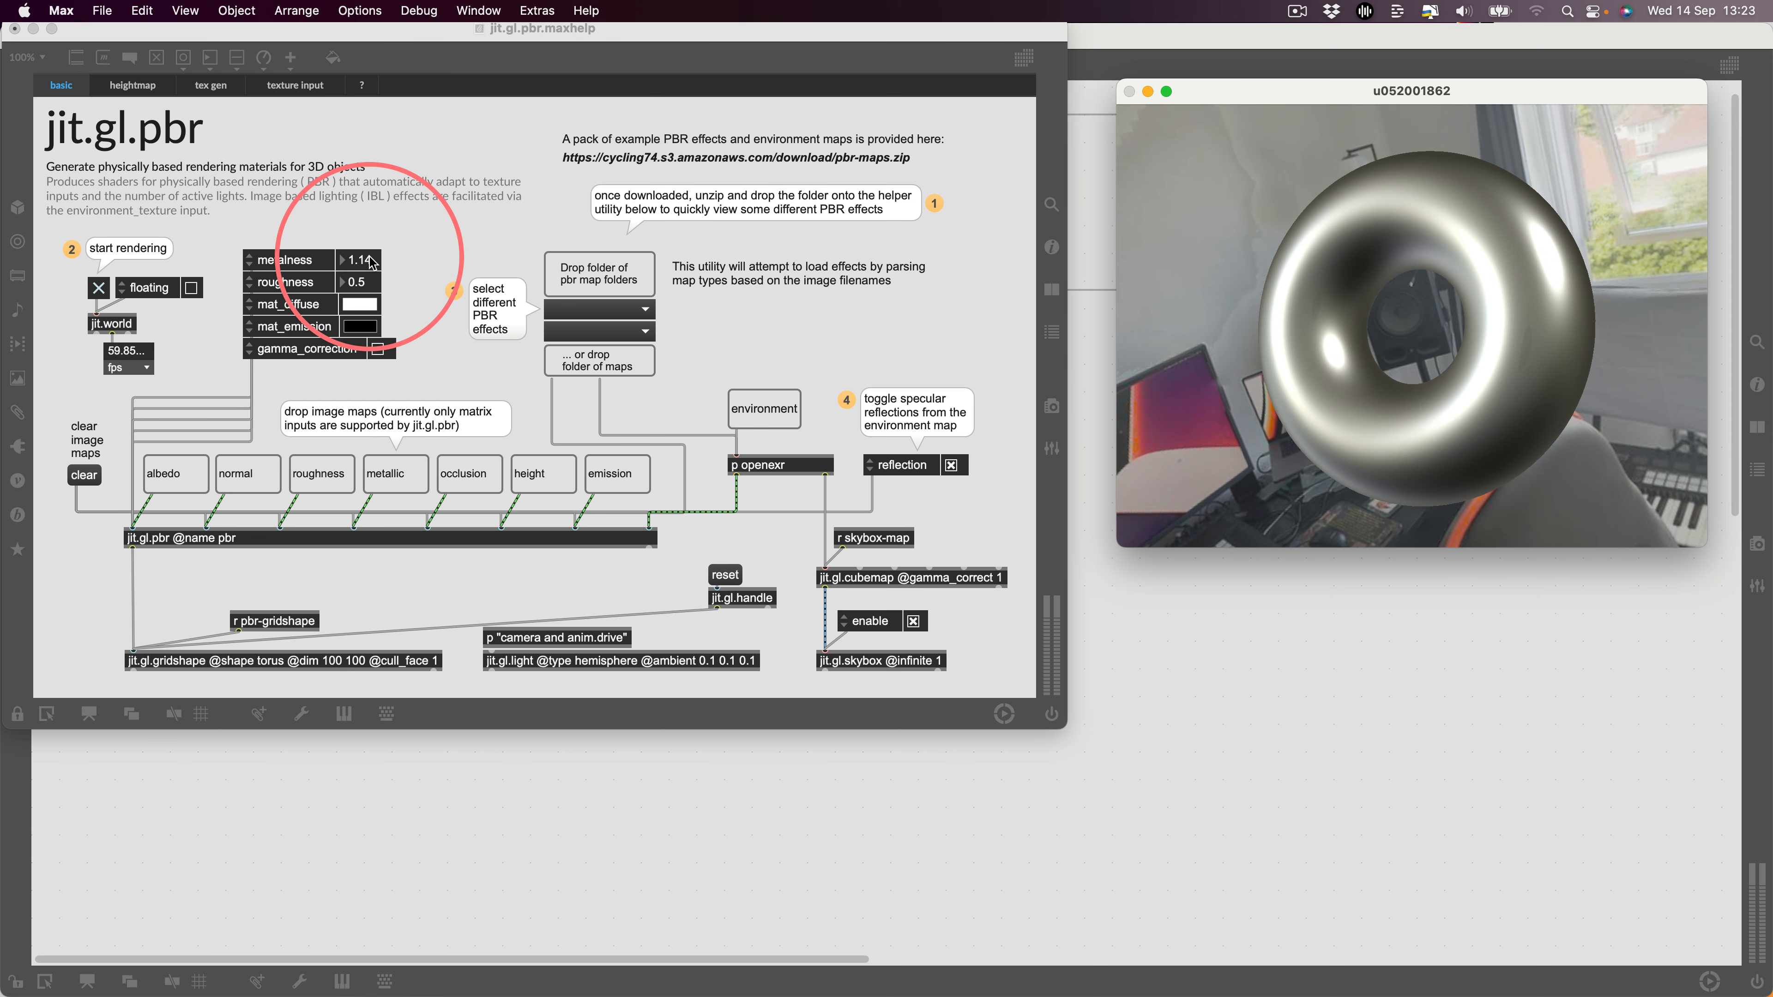
# - Set metalness to 1.5 and roughness to 0, and rotate the torus to face the camera
pyautogui.moveTo(372, 262)
pyautogui.mouseDown()
pyautogui.moveTo(394, 161)
pyautogui.moveTo(364, 316)
pyautogui.moveTo(363, 224)
pyautogui.moveTo(362, 260)
pyautogui.mouseUp()
pyautogui.press('Return')
pyautogui.moveTo(1416, 322); pyautogui.dragTo(172, 468)
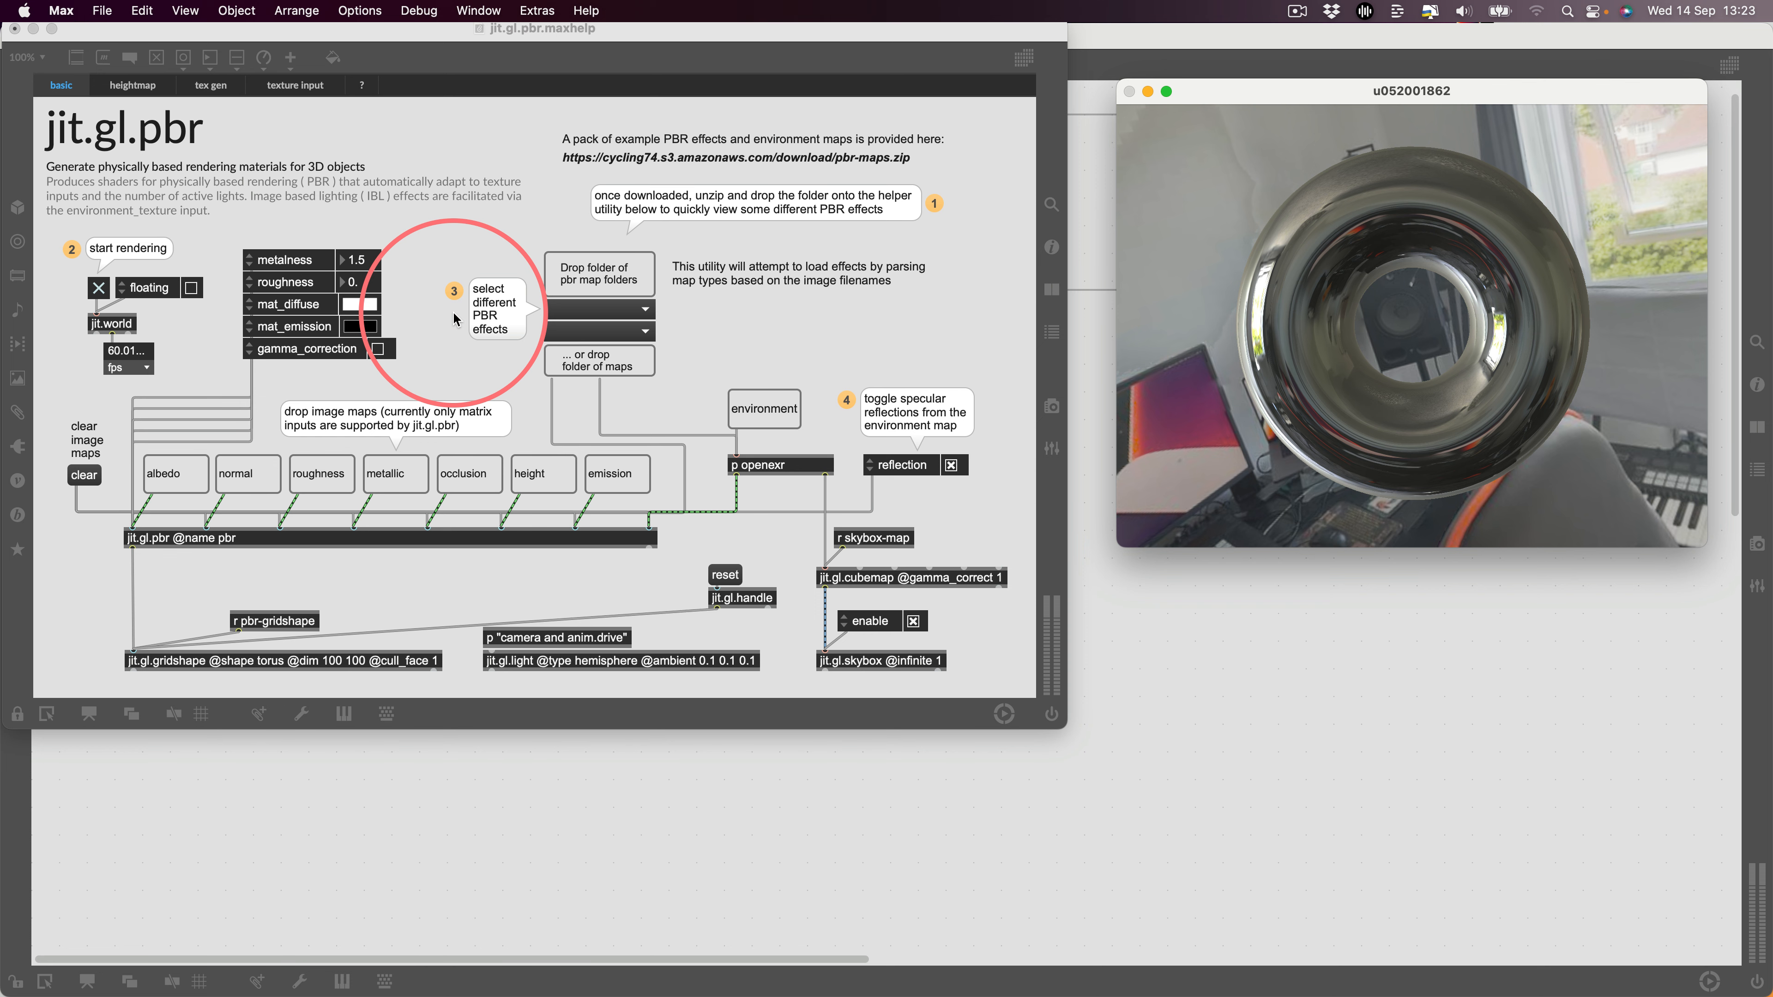
# - Switch to Finder and preview Image-4.jpg in the Leaves folder
pyautogui.press('super+Tab')
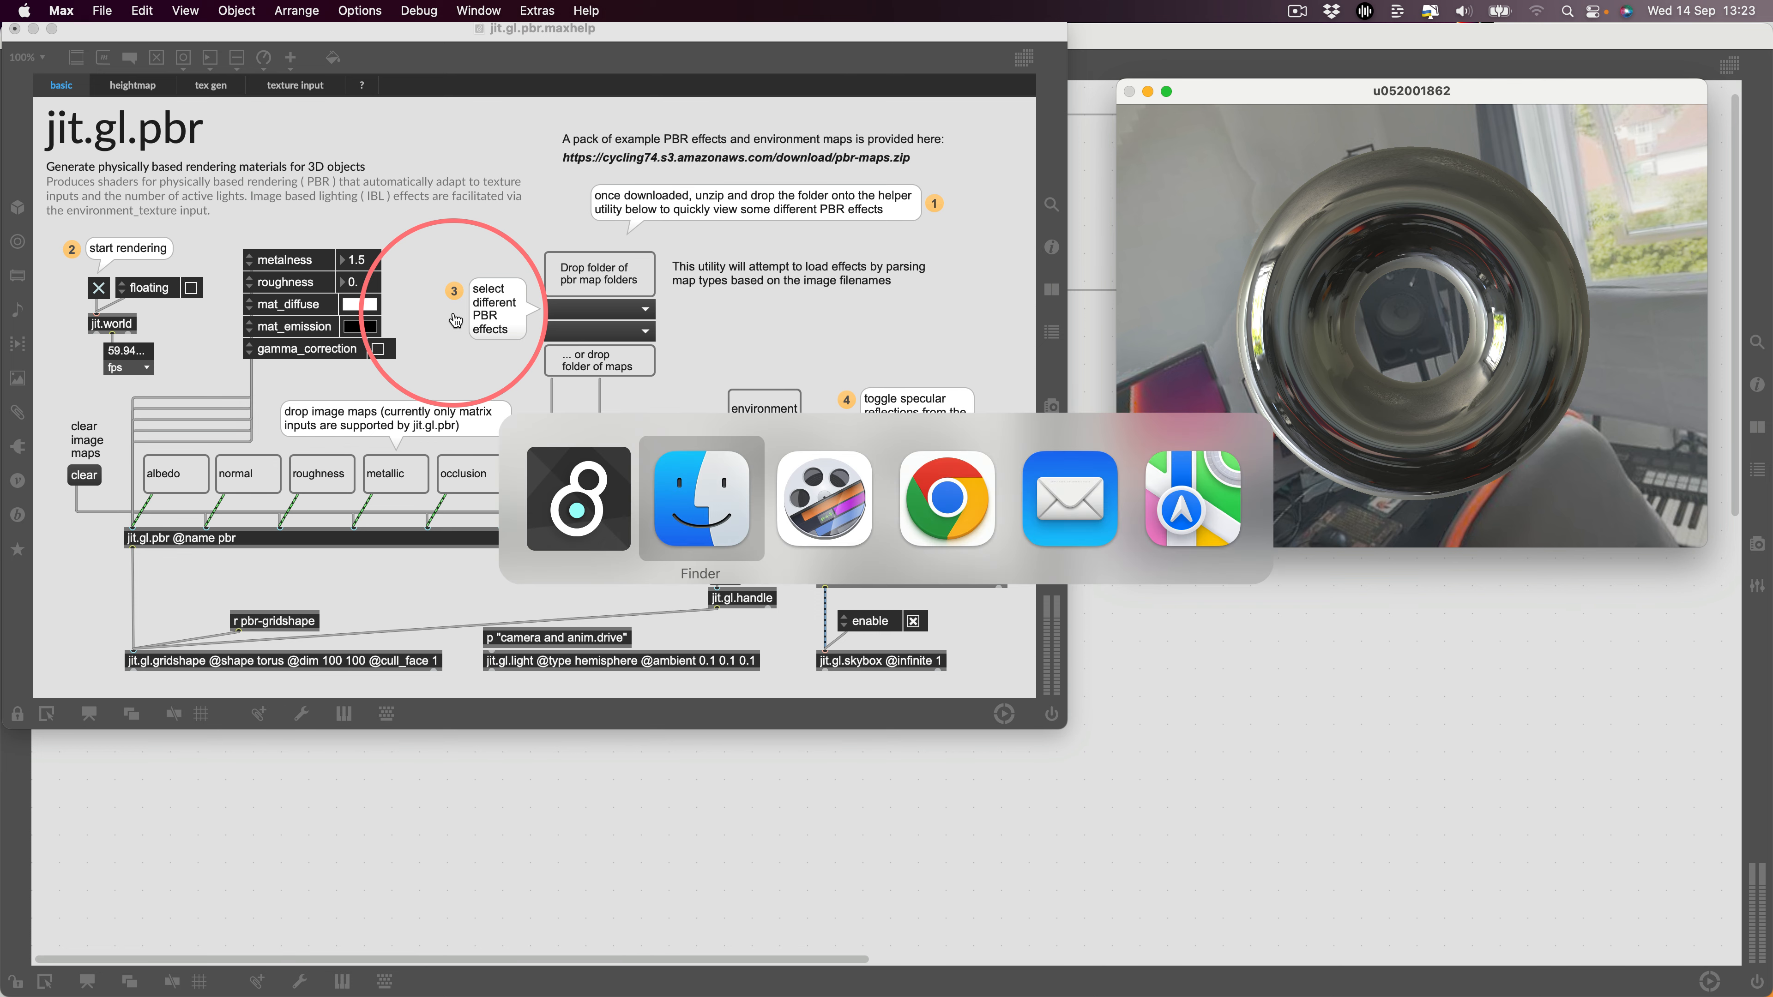
pyautogui.moveTo(135, 49); pyautogui.dragTo(1069, 386)
pyautogui.press('Up')
pyautogui.press('Up')
pyautogui.press('Up')
pyautogui.press('Up')
pyautogui.press('Up')
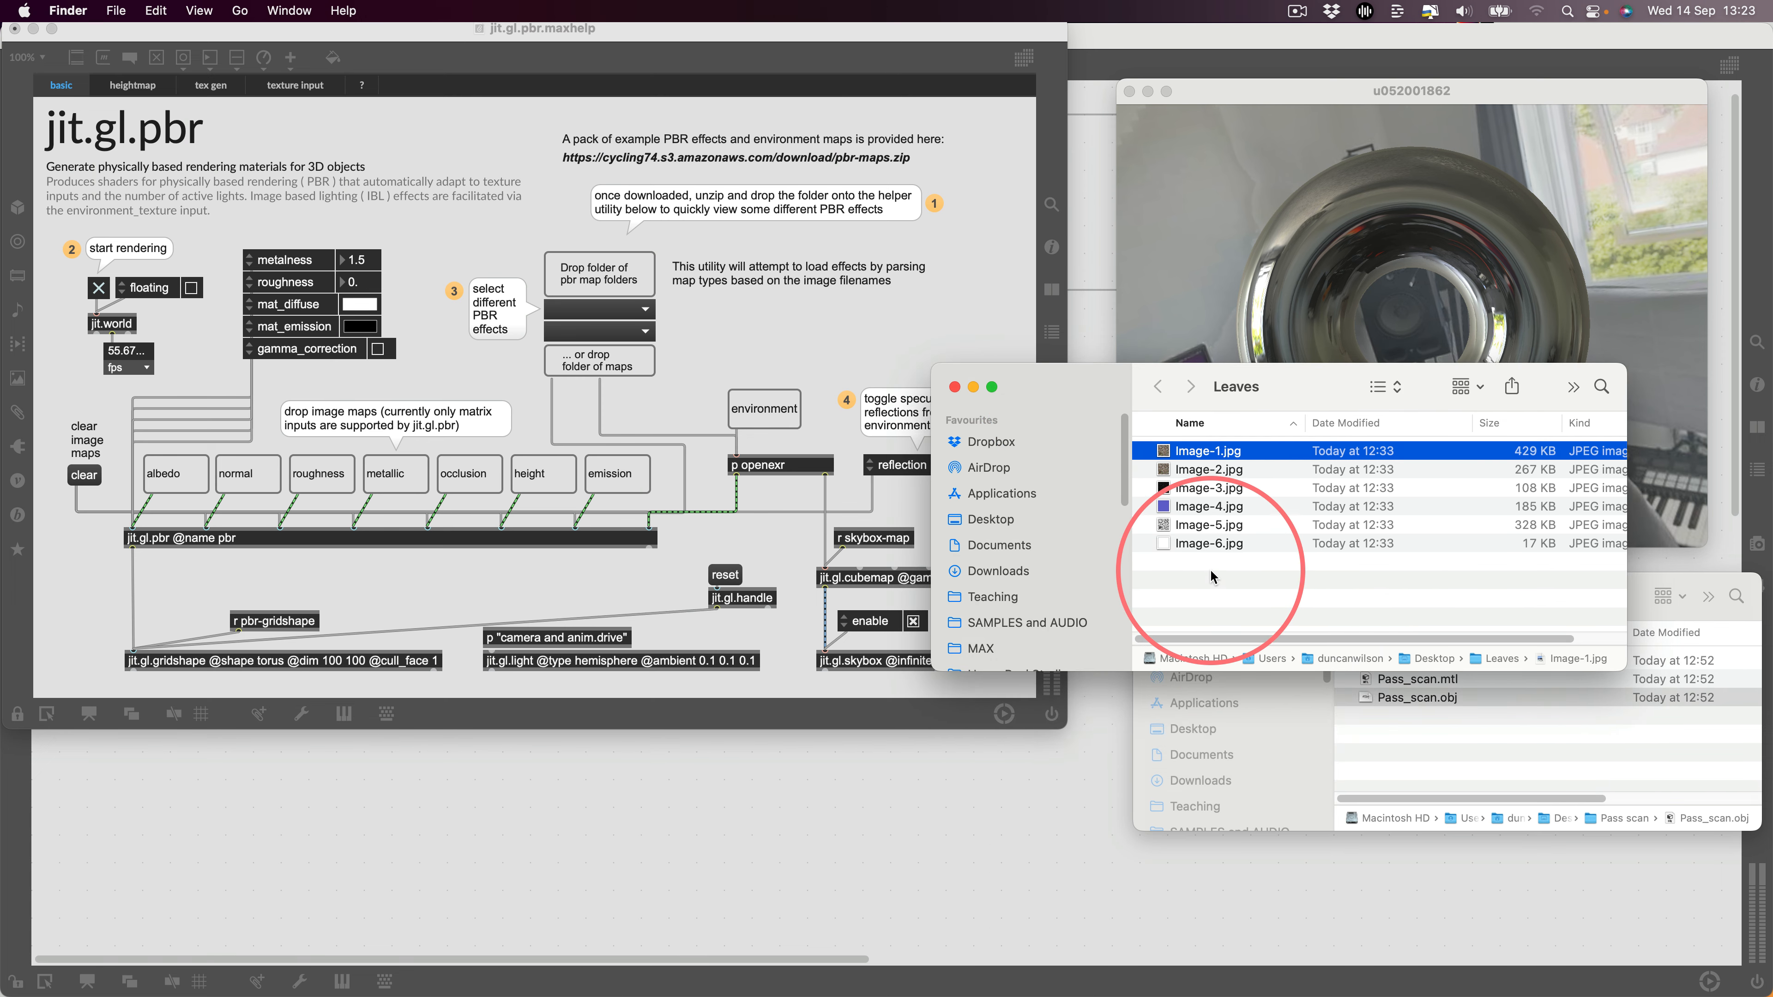
pyautogui.press('Down')
pyautogui.press('Down')
pyautogui.press('Down')
pyautogui.press('space')
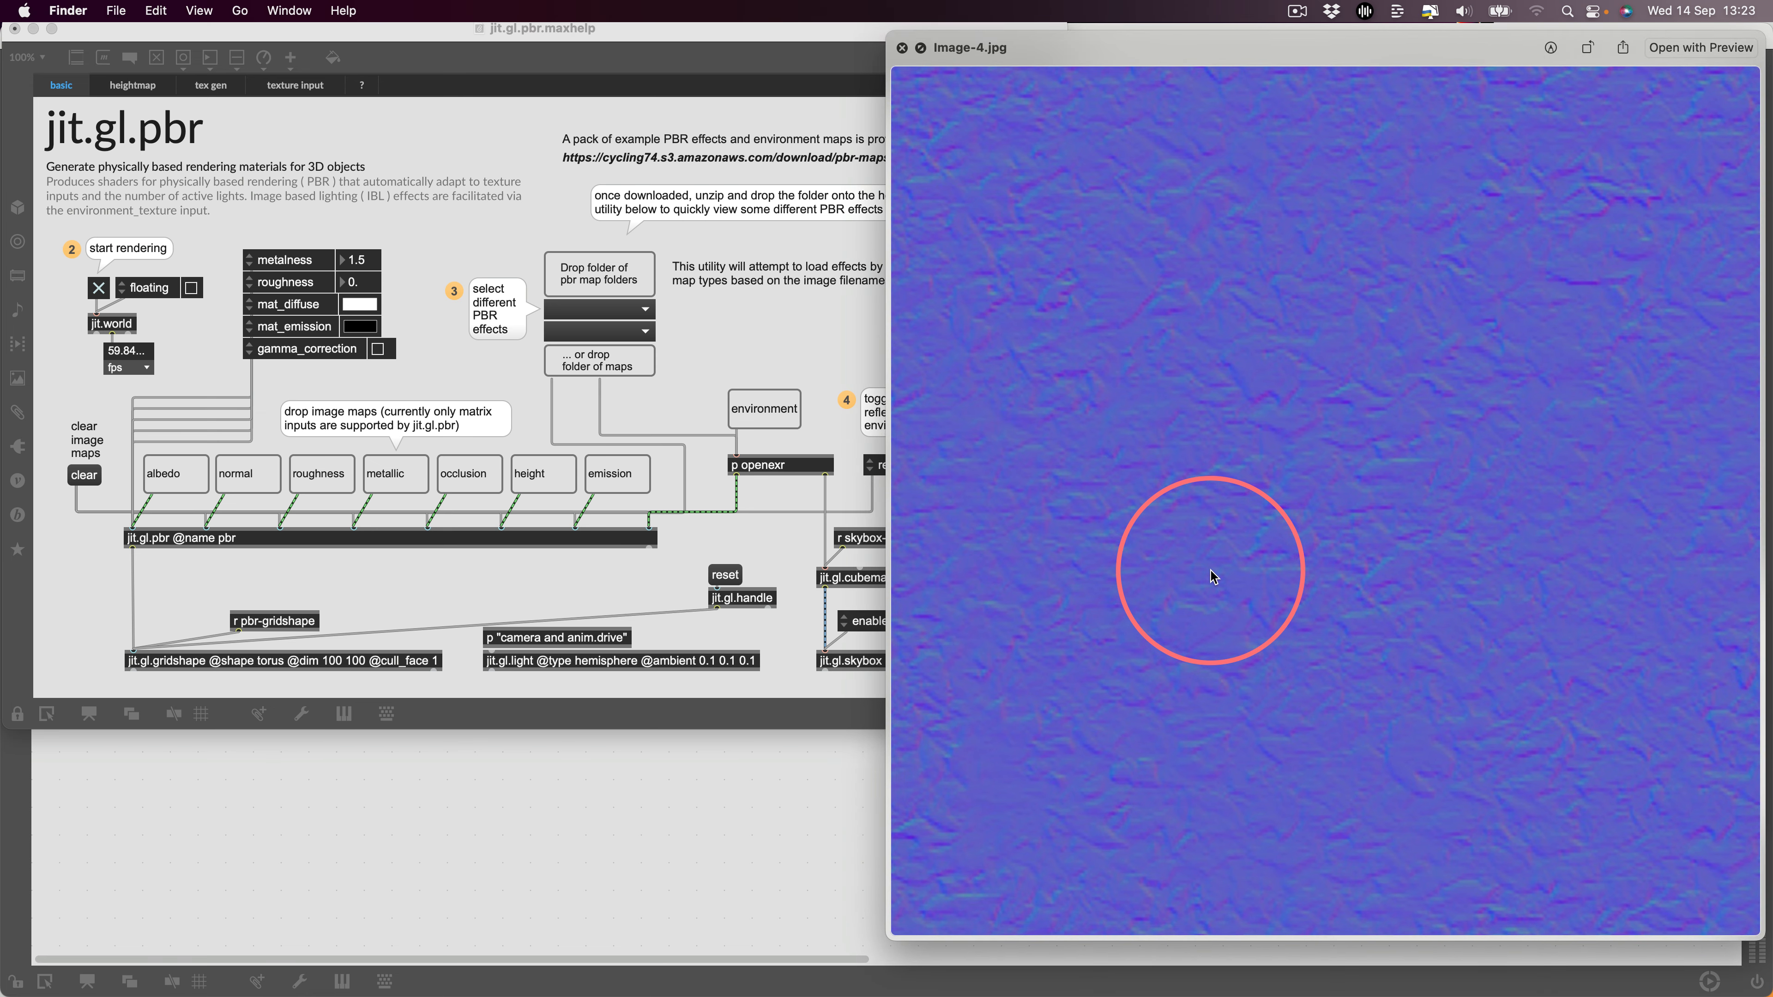
pyautogui.press('space')
# - Load Image-4.jpg as the normal map, move the Leaves window clear of the render, and tilt the torus
pyautogui.moveTo(1185, 502); pyautogui.dragTo(240, 479)
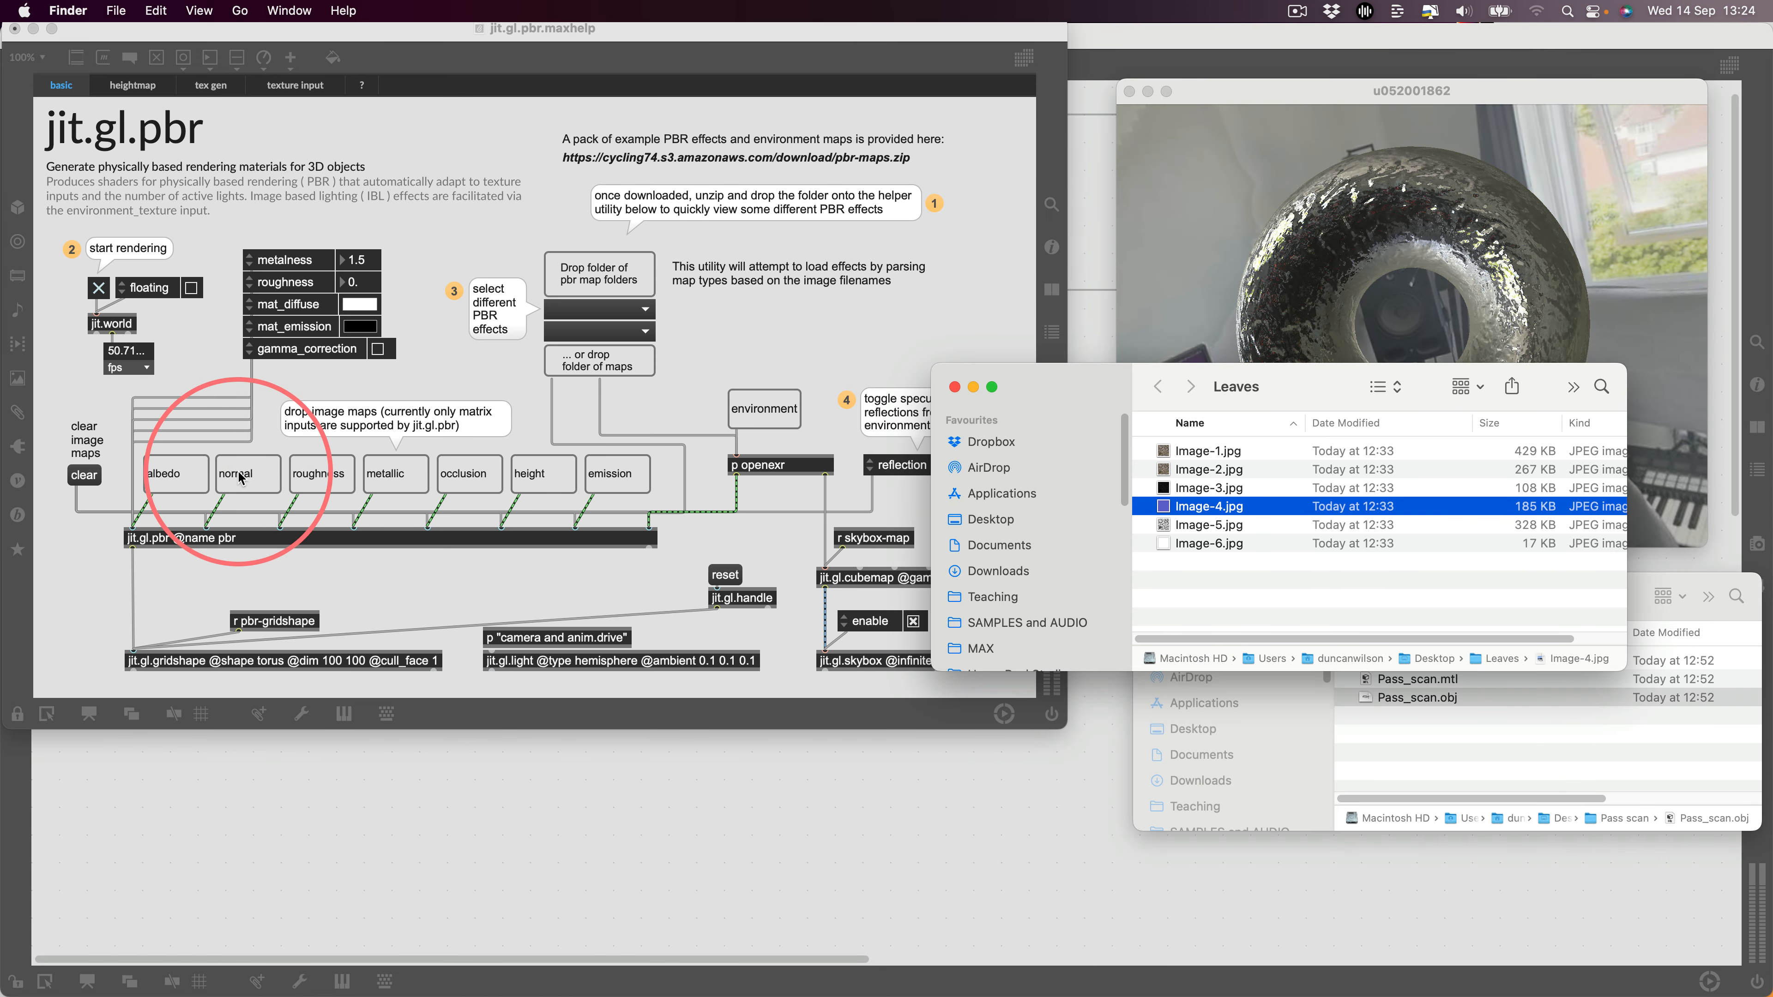
pyautogui.click(1165, 465)
pyautogui.moveTo(1082, 405); pyautogui.dragTo(942, 645)
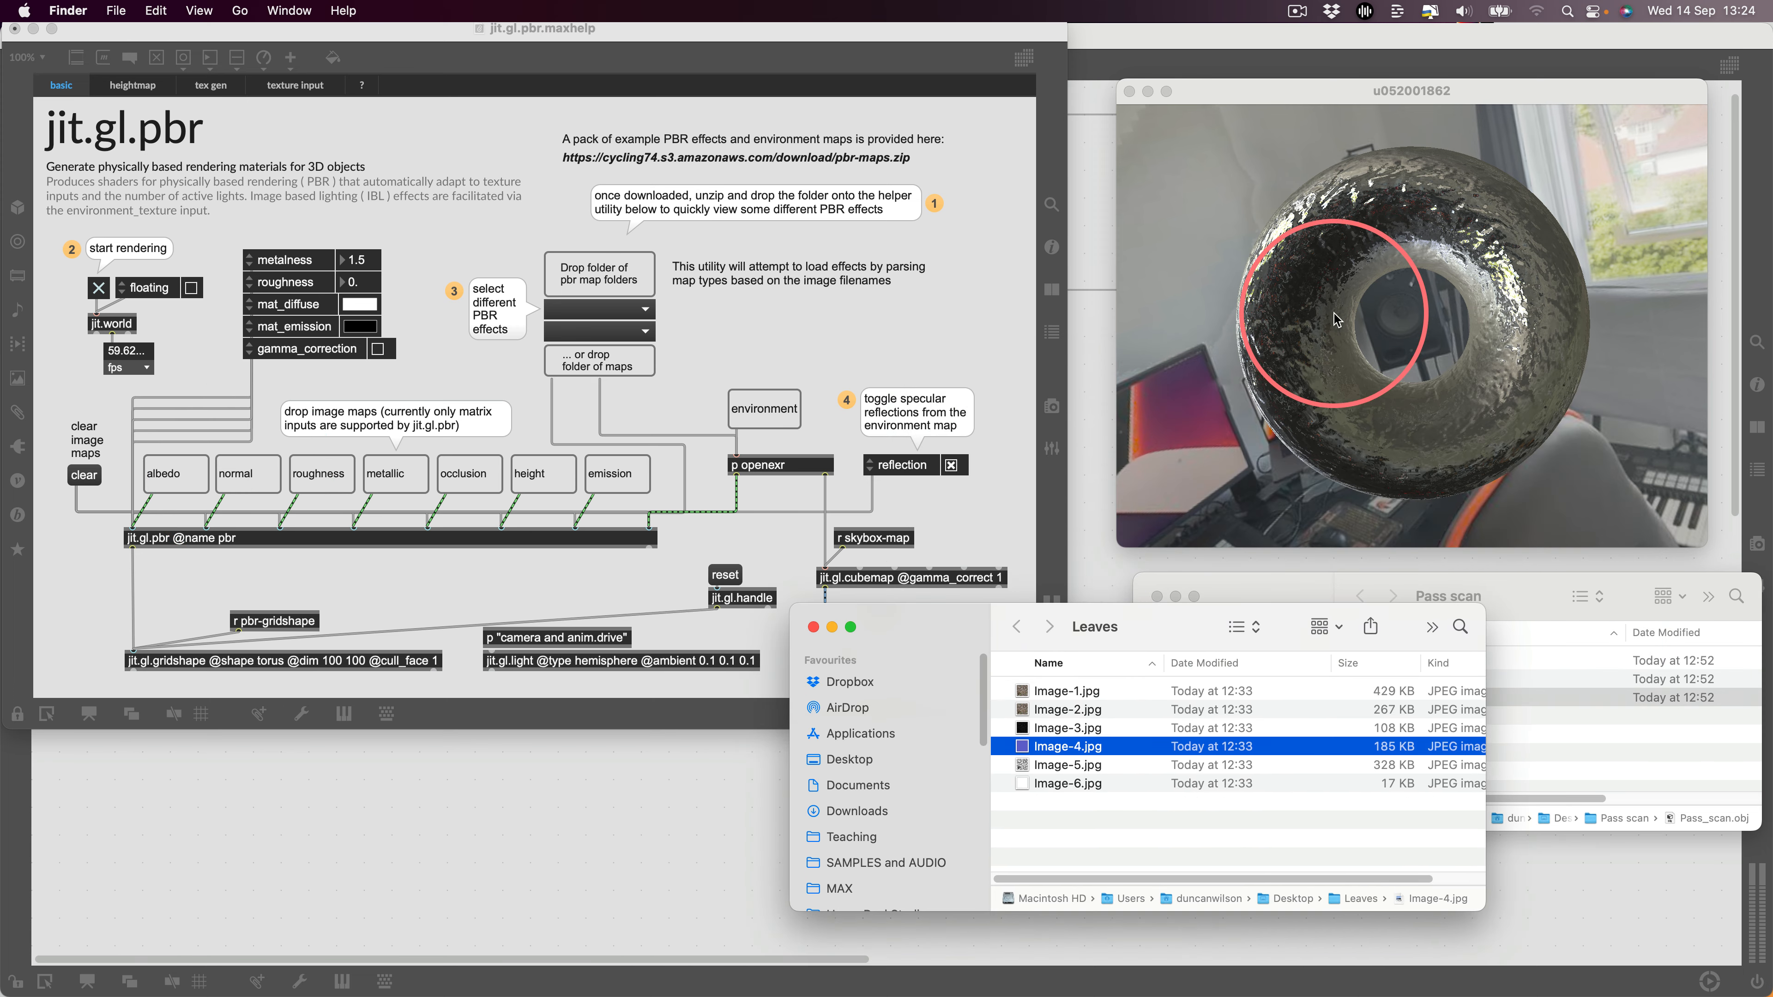
pyautogui.moveTo(1441, 371); pyautogui.dragTo(1379, 386)
pyautogui.moveTo(1457, 300); pyautogui.dragTo(1363, 306)
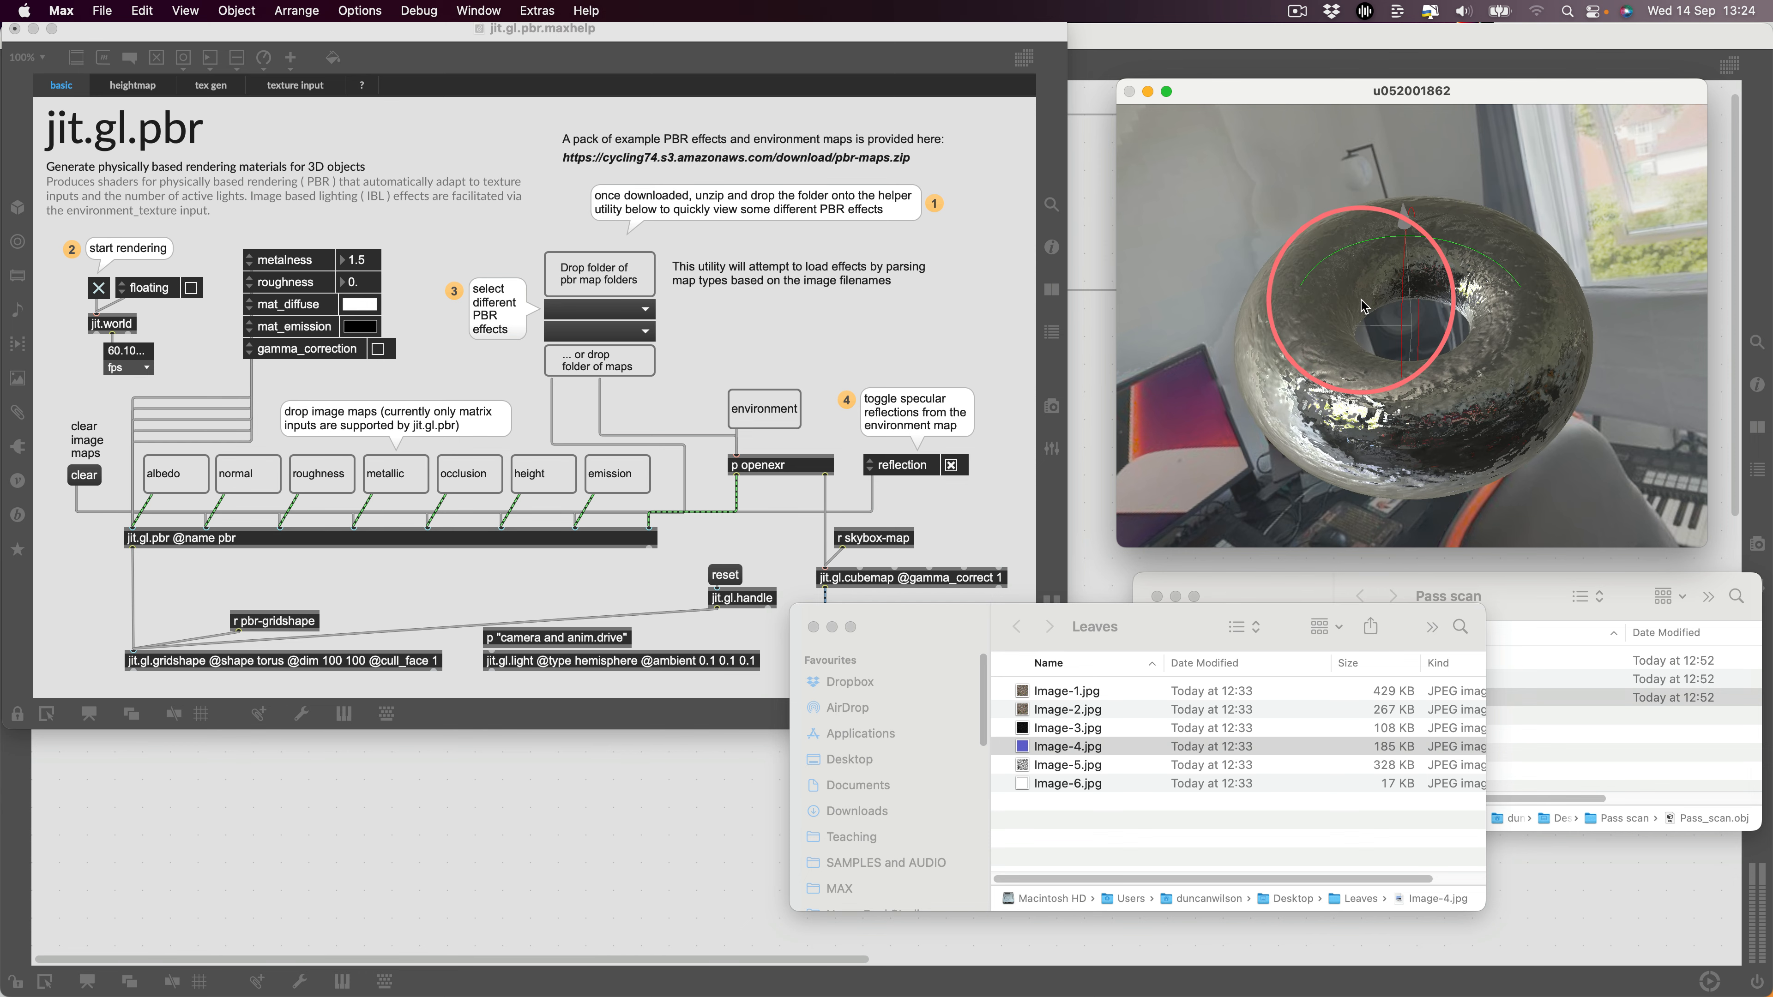
# - Preview Image-5.jpg from the Leaves folder and load it as the height map
pyautogui.click(1023, 770)
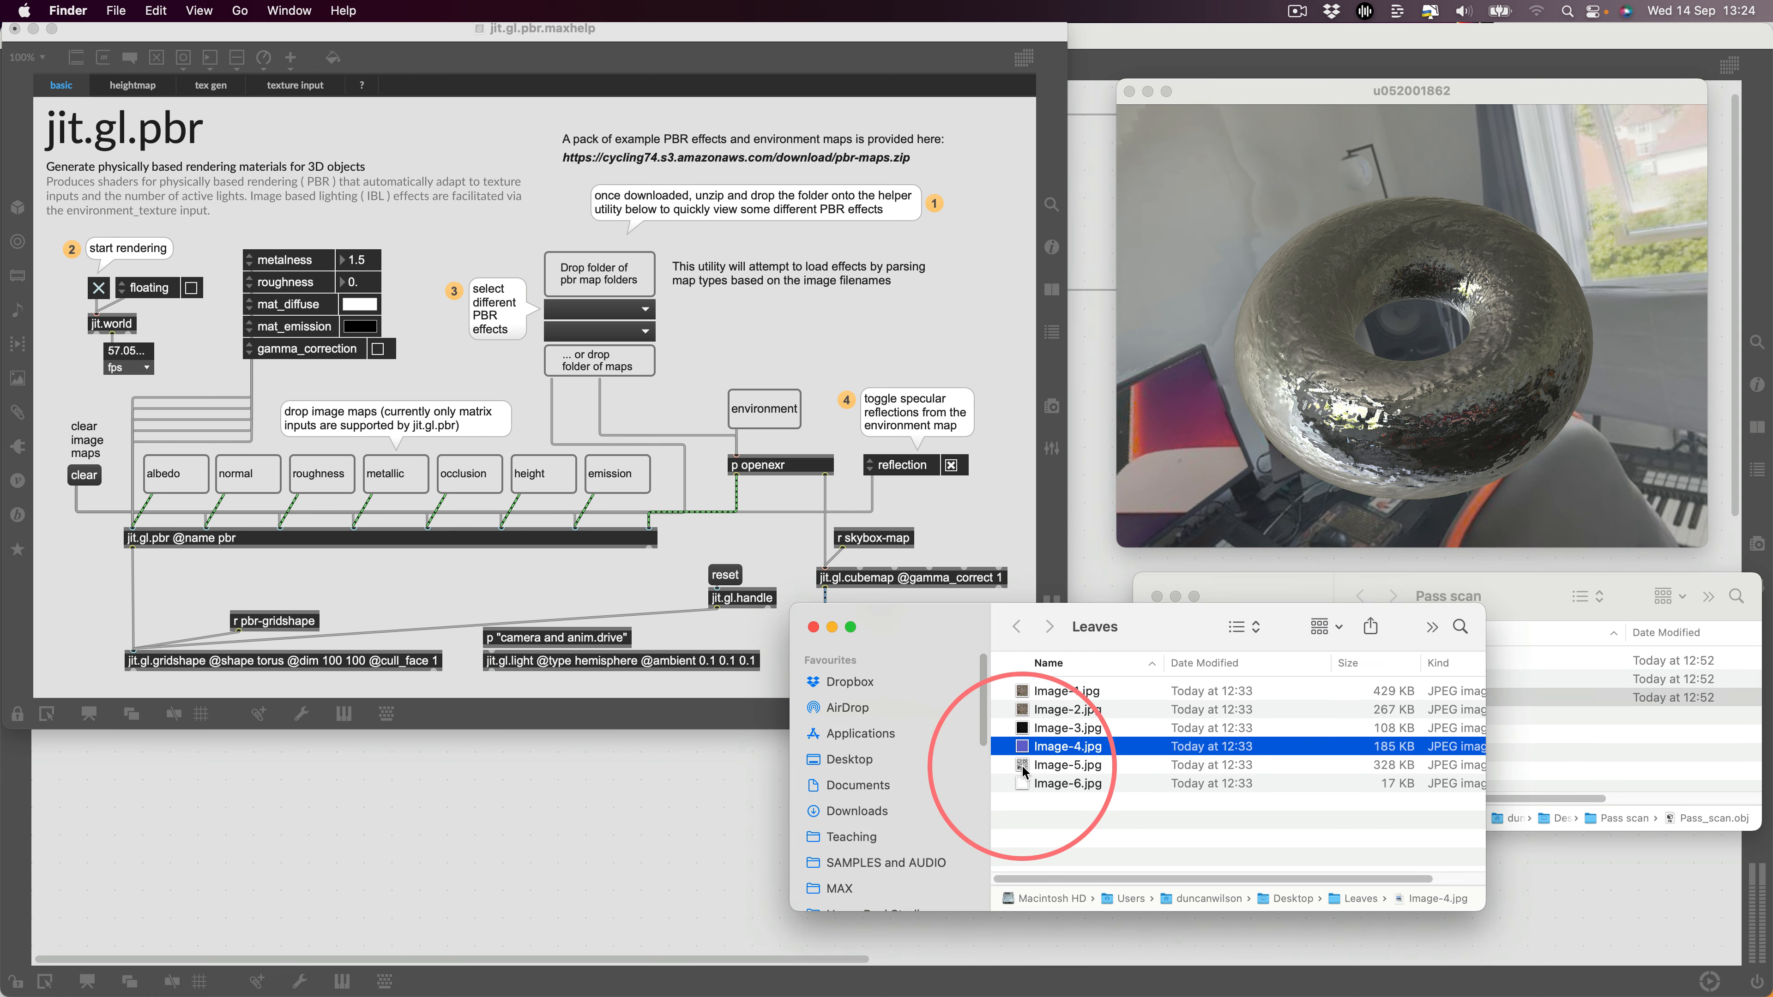
pyautogui.press('space')
pyautogui.press('space')
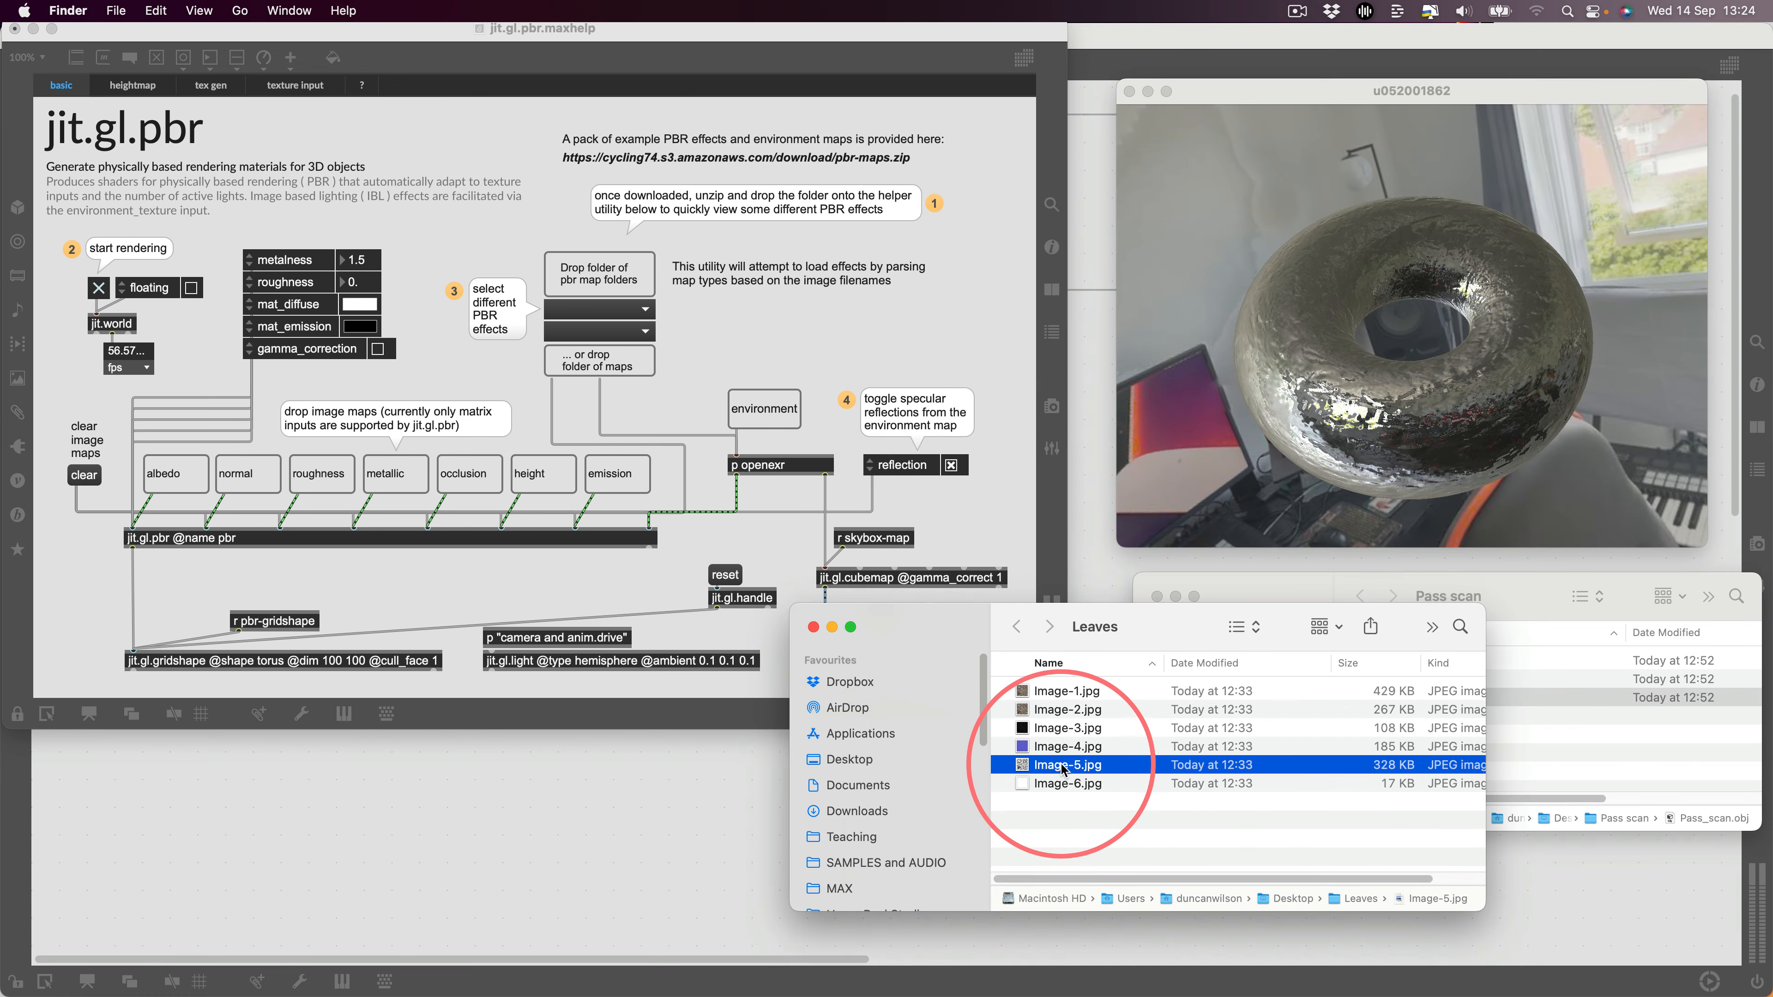
pyautogui.moveTo(1023, 770); pyautogui.dragTo(541, 478)
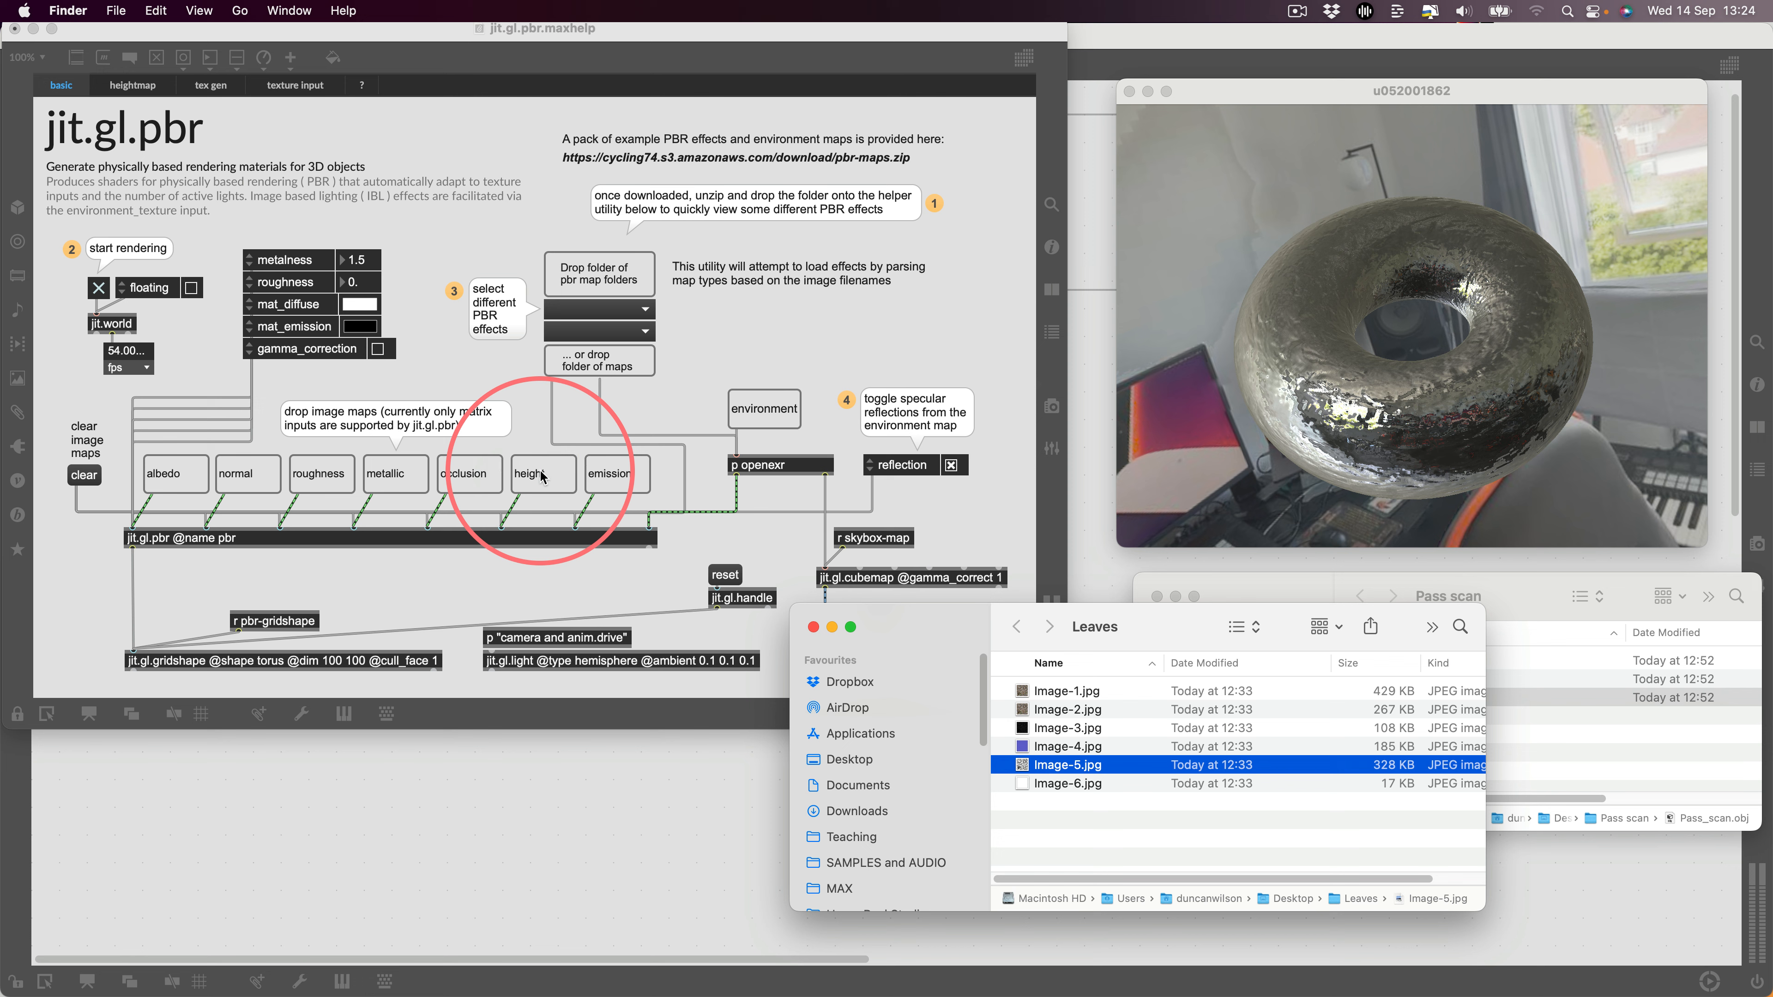
# - Add a parallax attribute control to jit.gl.pbr above the image map slots, enable it, and inspect the torus up close
pyautogui.click(294, 381)
pyautogui.press('super+e')
pyautogui.click(132, 532)
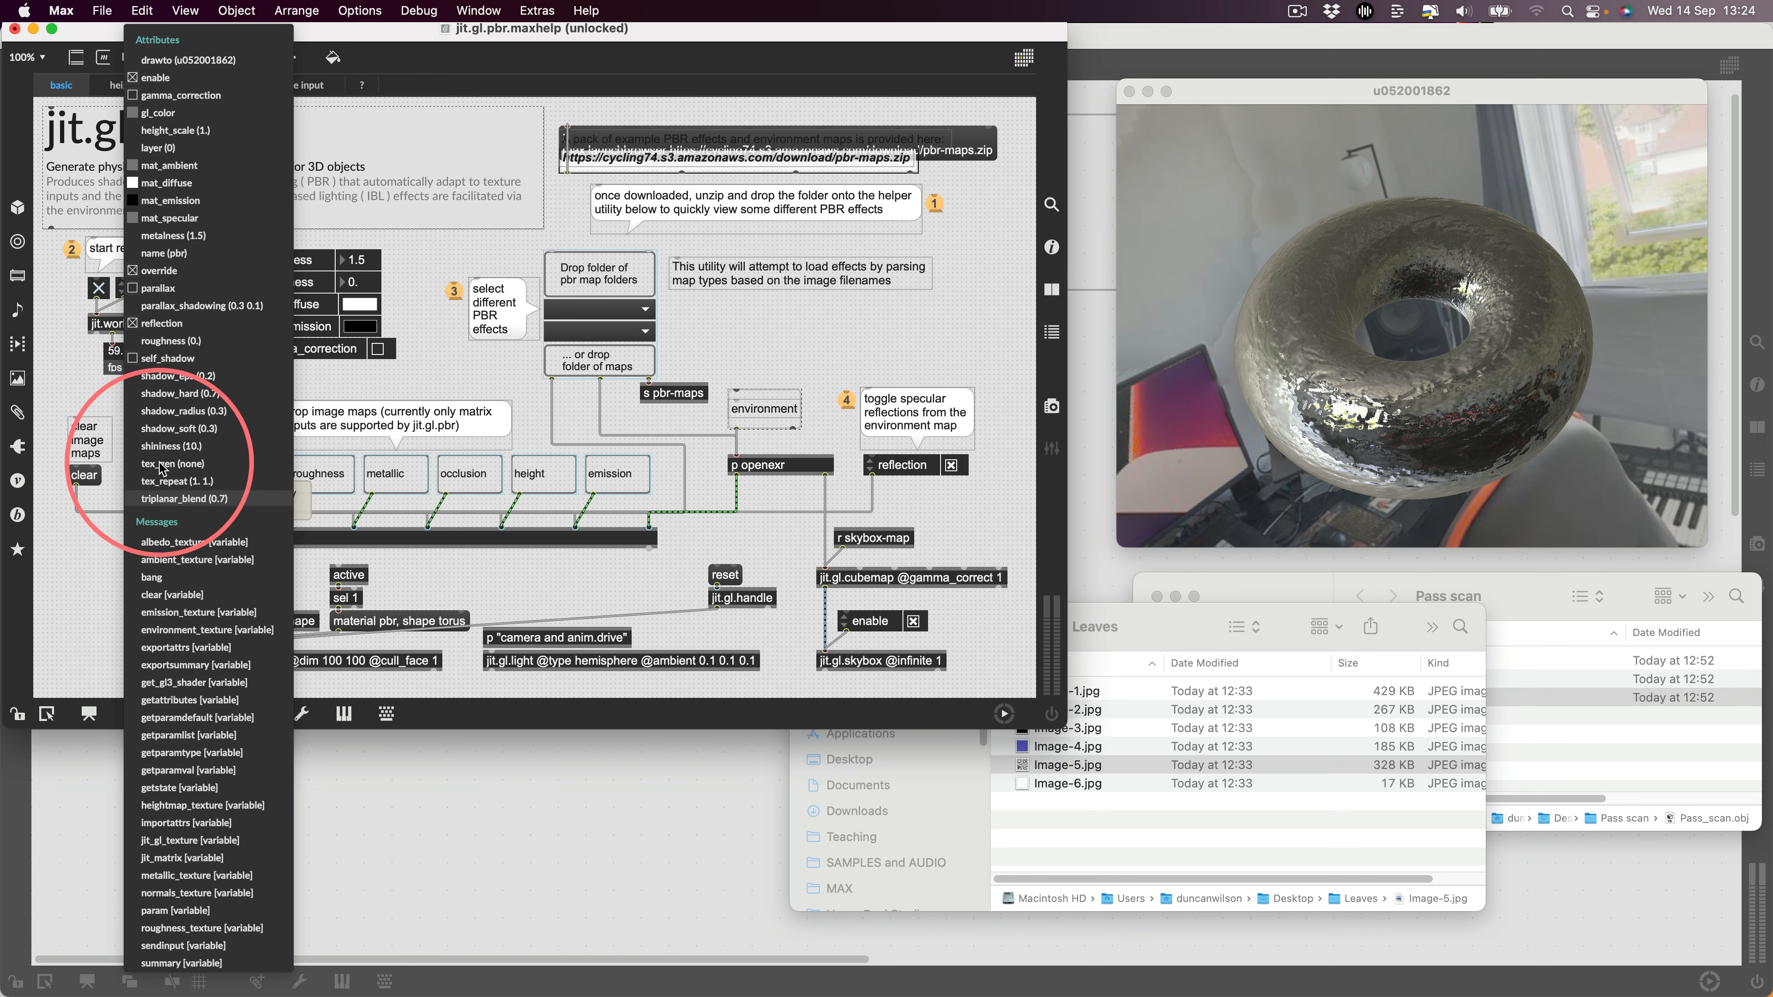
pyautogui.click(172, 289)
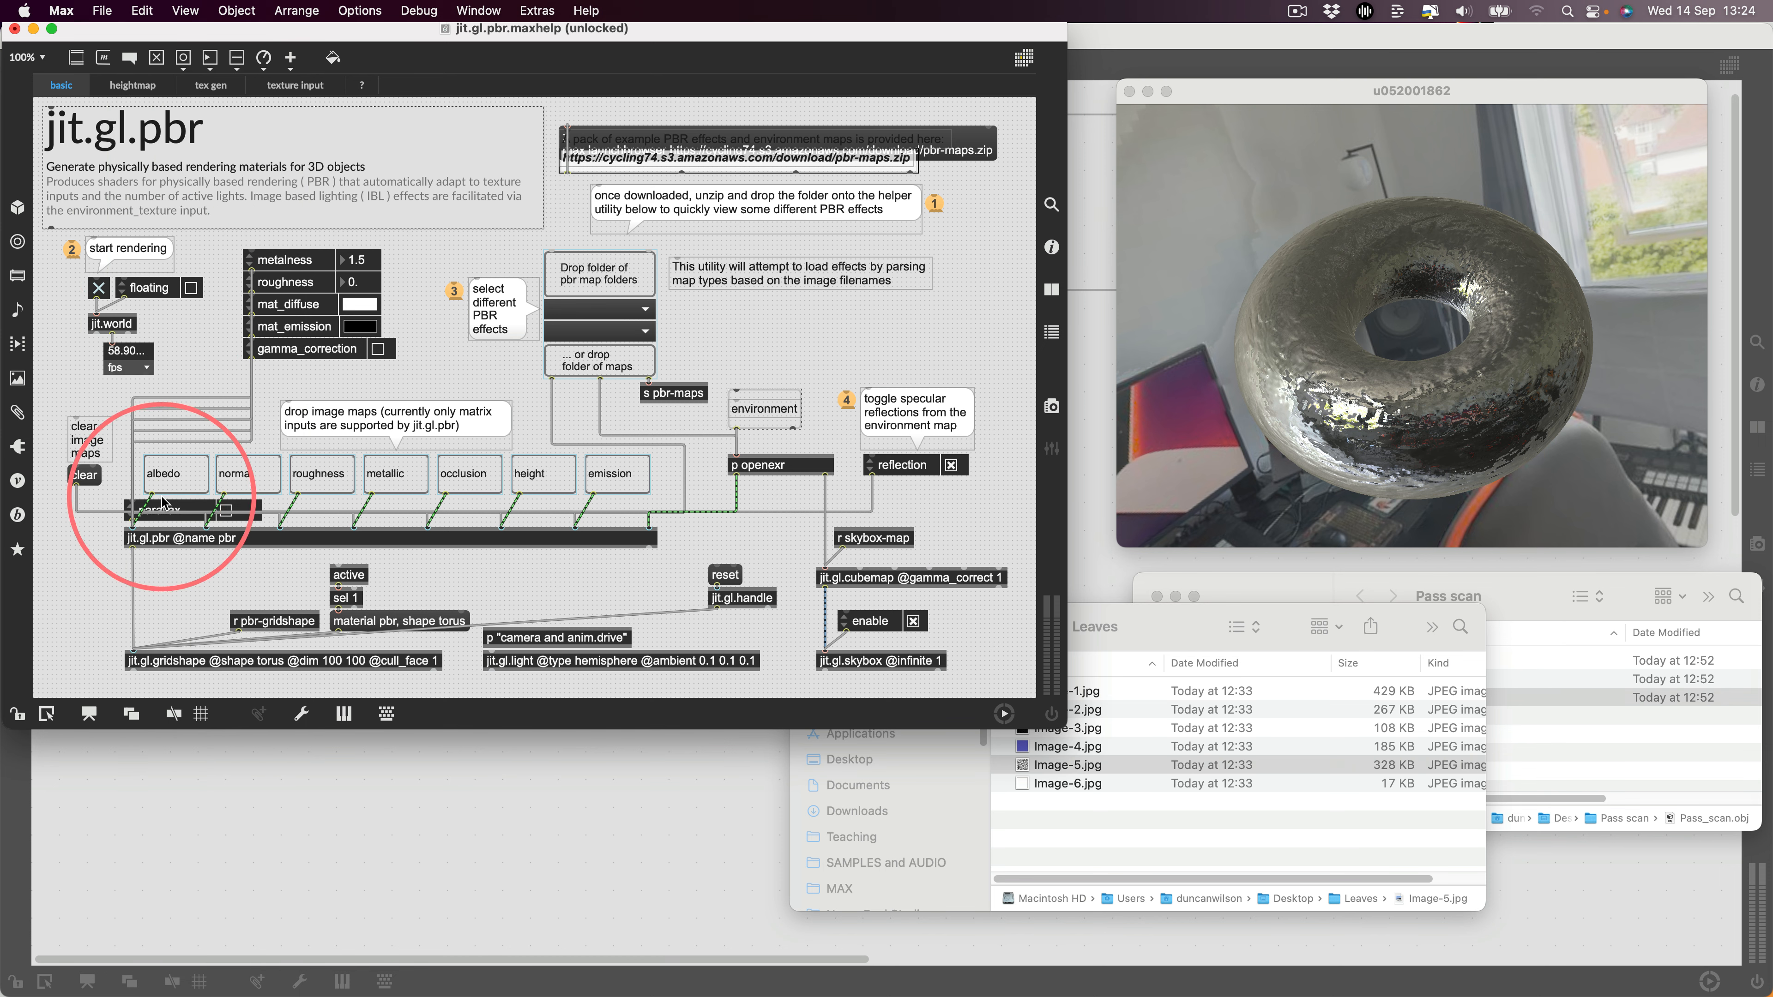
pyautogui.moveTo(165, 508); pyautogui.dragTo(418, 376)
pyautogui.press('super+e')
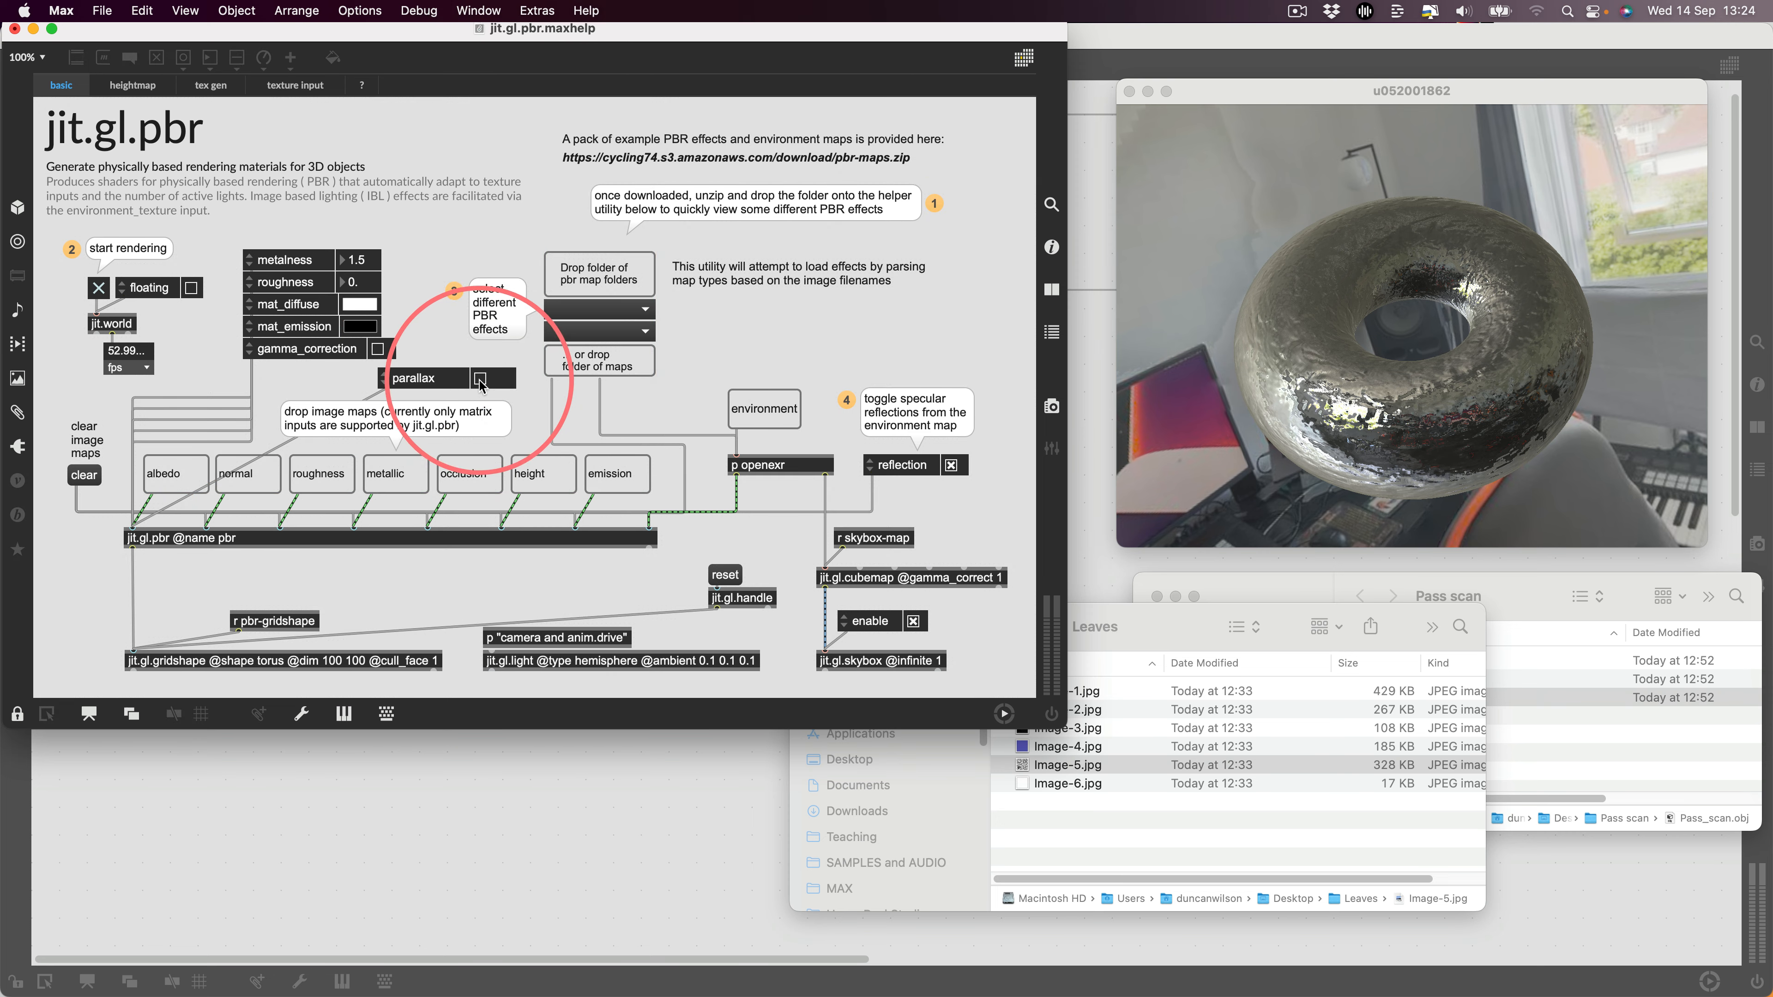
pyautogui.click(480, 379)
pyautogui.click(1473, 459)
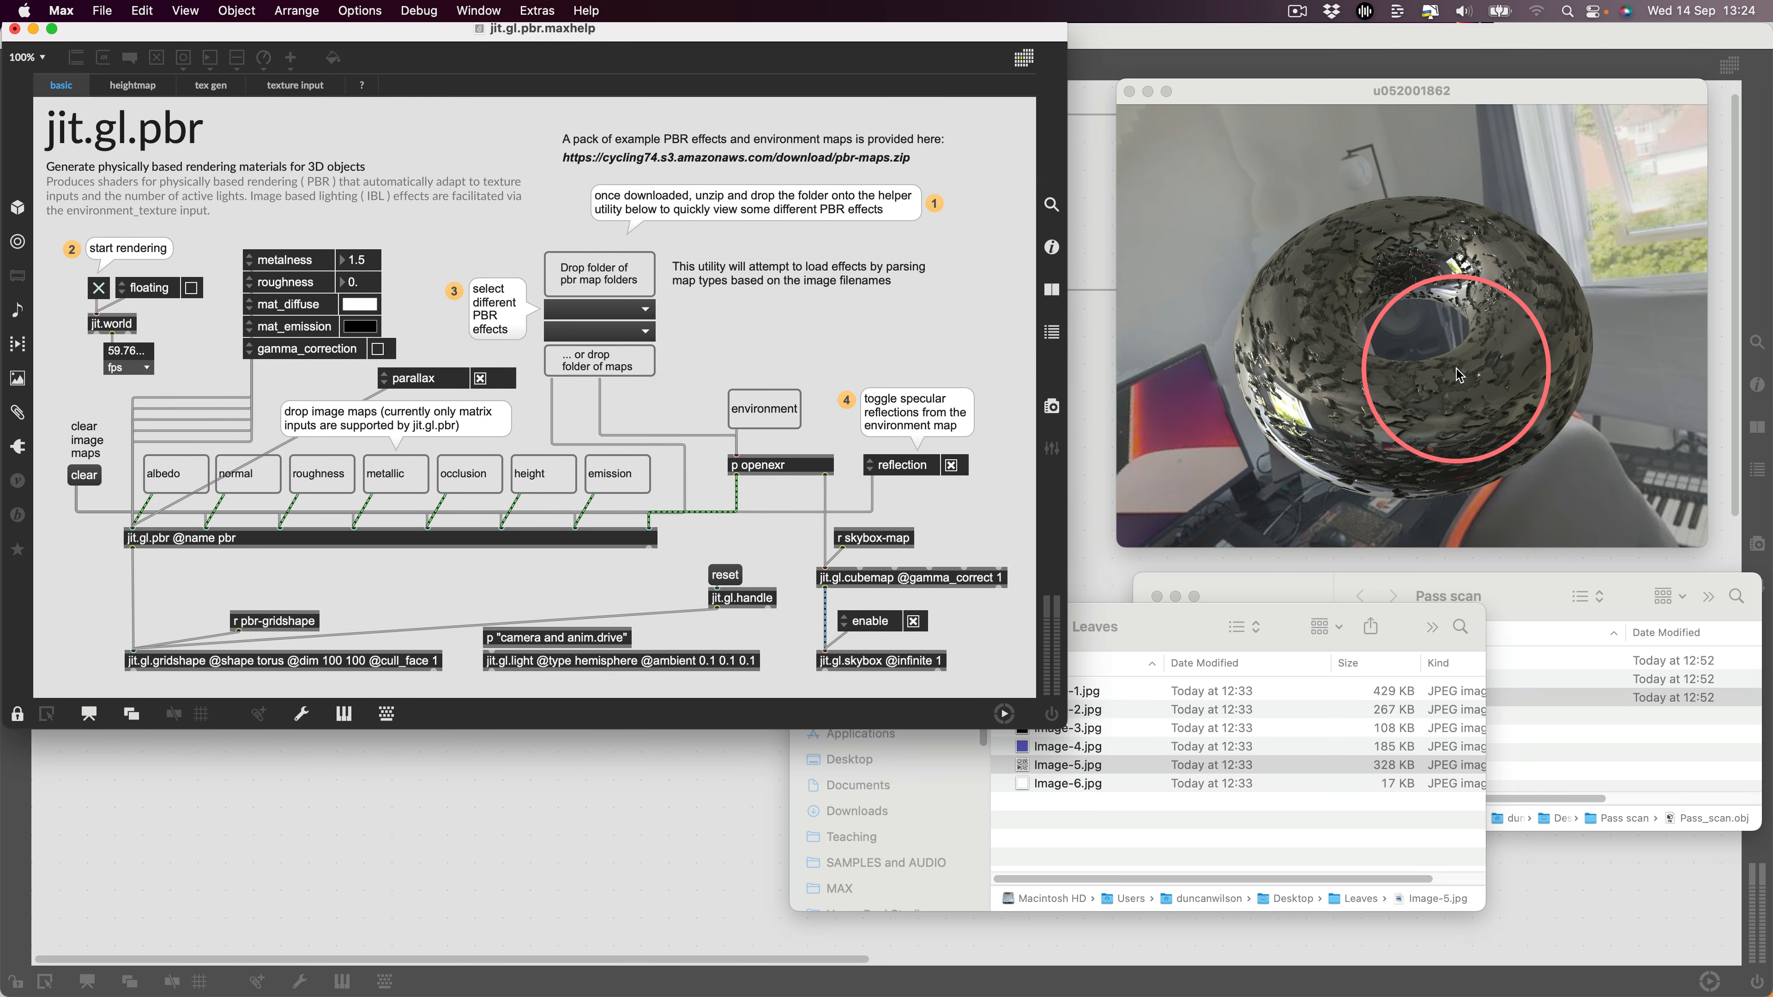
pyautogui.moveTo(1464, 340); pyautogui.dragTo(1245, 396)
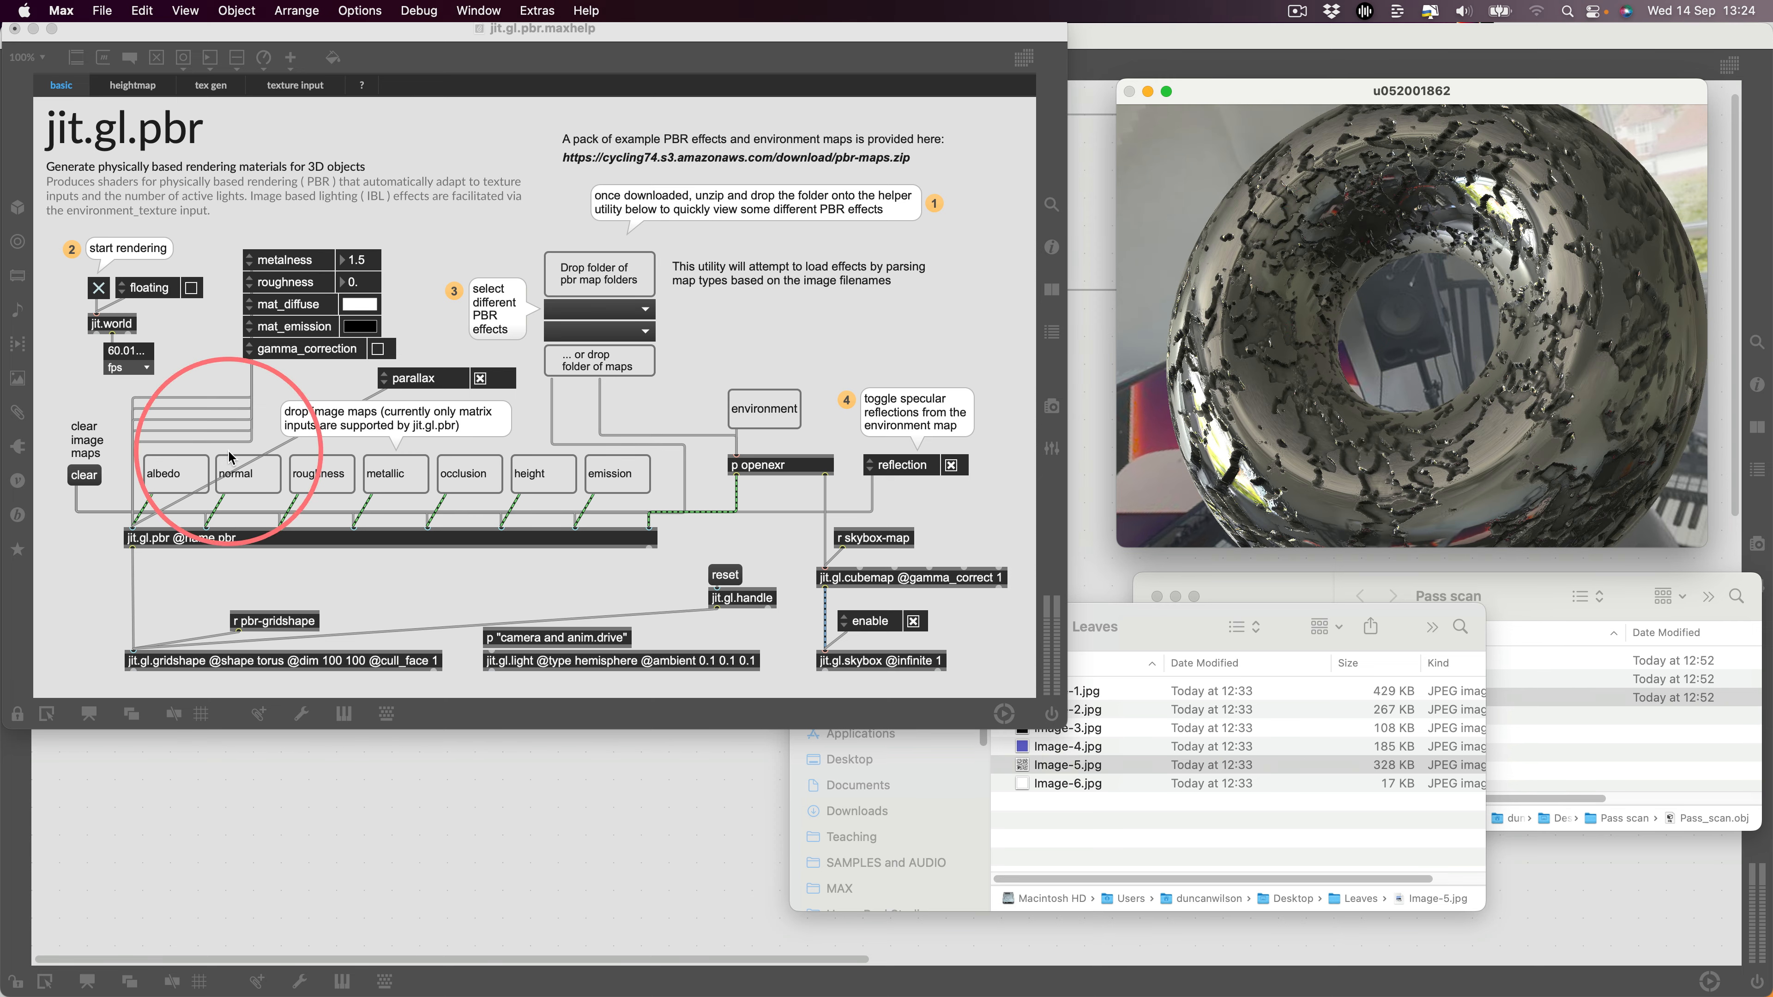
# - Add a height_scale attribute control to jit.gl.pbr beside the metalness control, set it to 6.0, and rotate the torus
pyautogui.press('super+e')
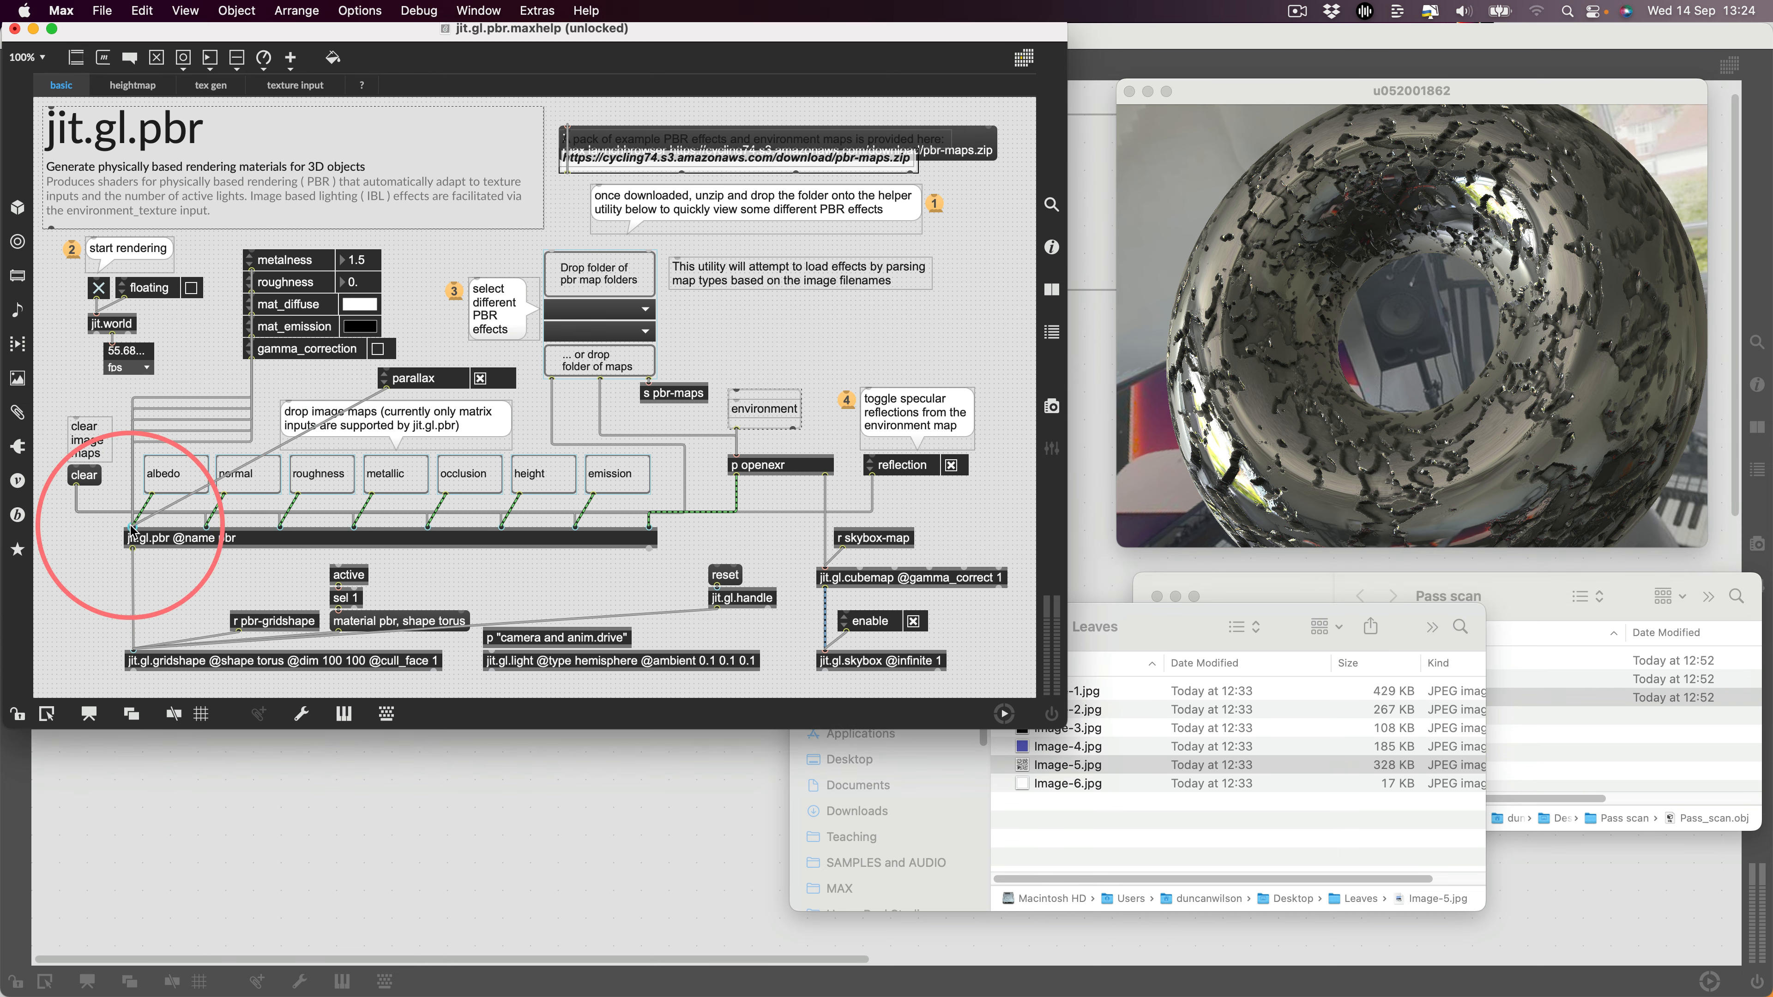
pyautogui.click(128, 532)
pyautogui.click(178, 130)
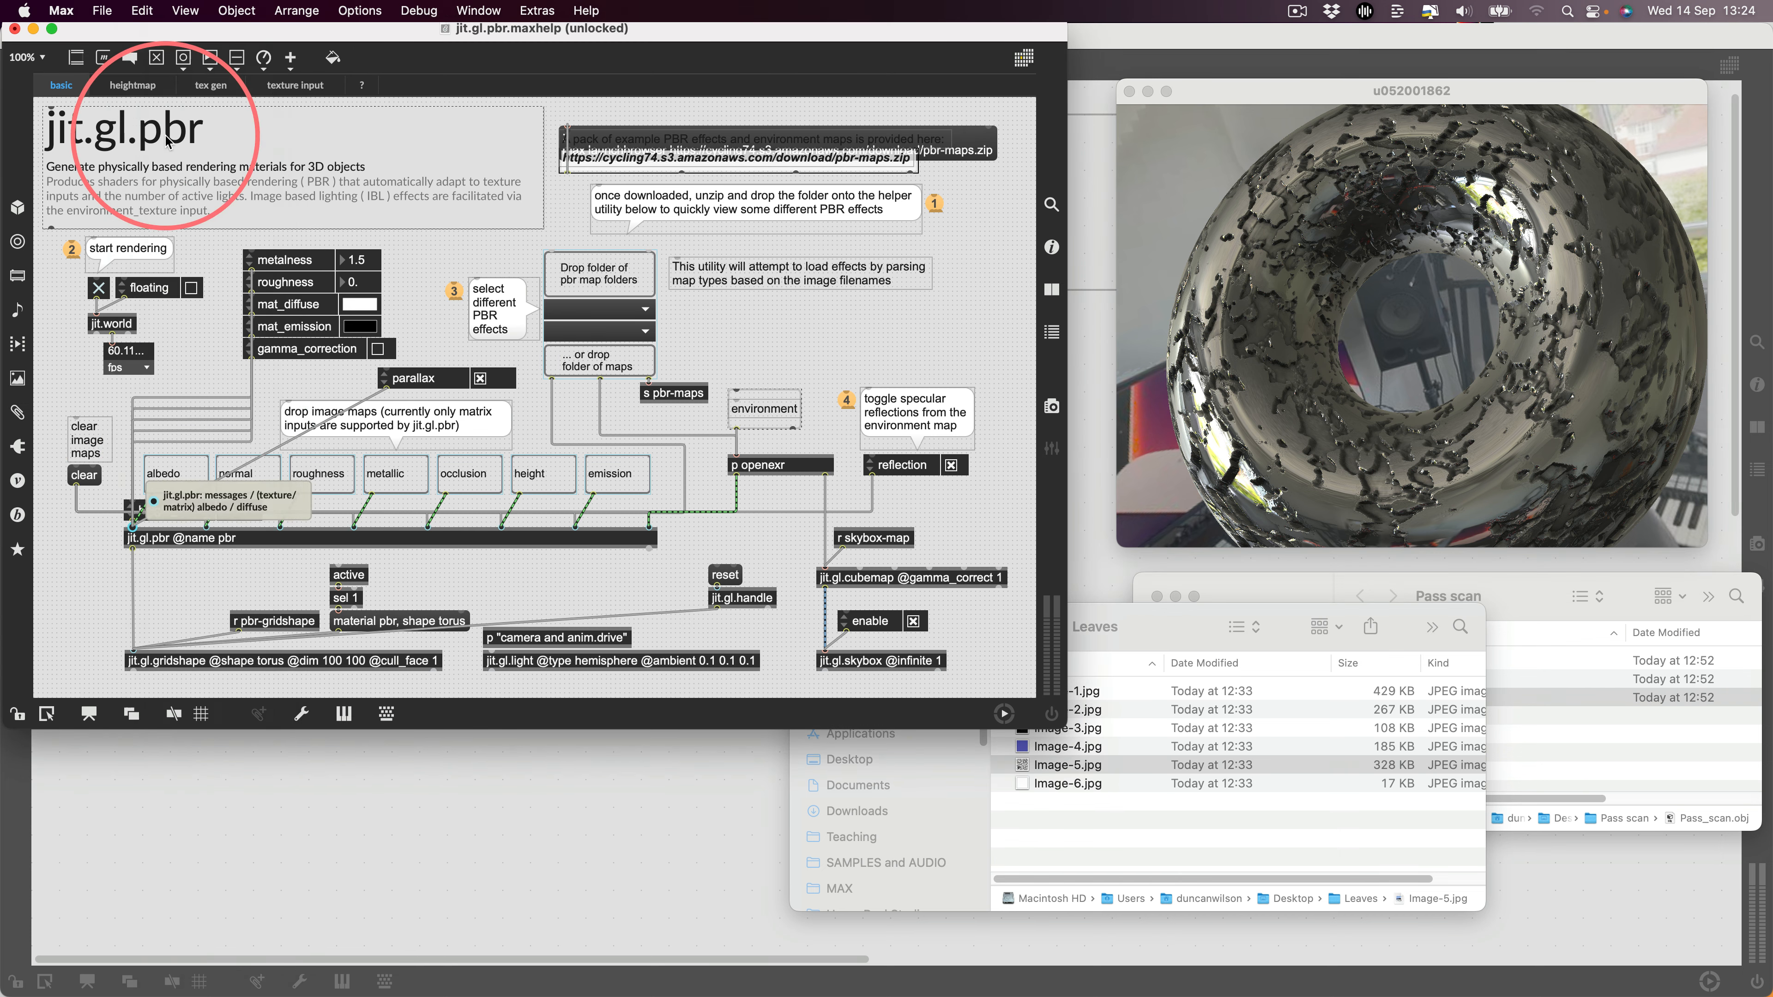
pyautogui.moveTo(198, 508); pyautogui.dragTo(467, 110)
pyautogui.press('super+e')
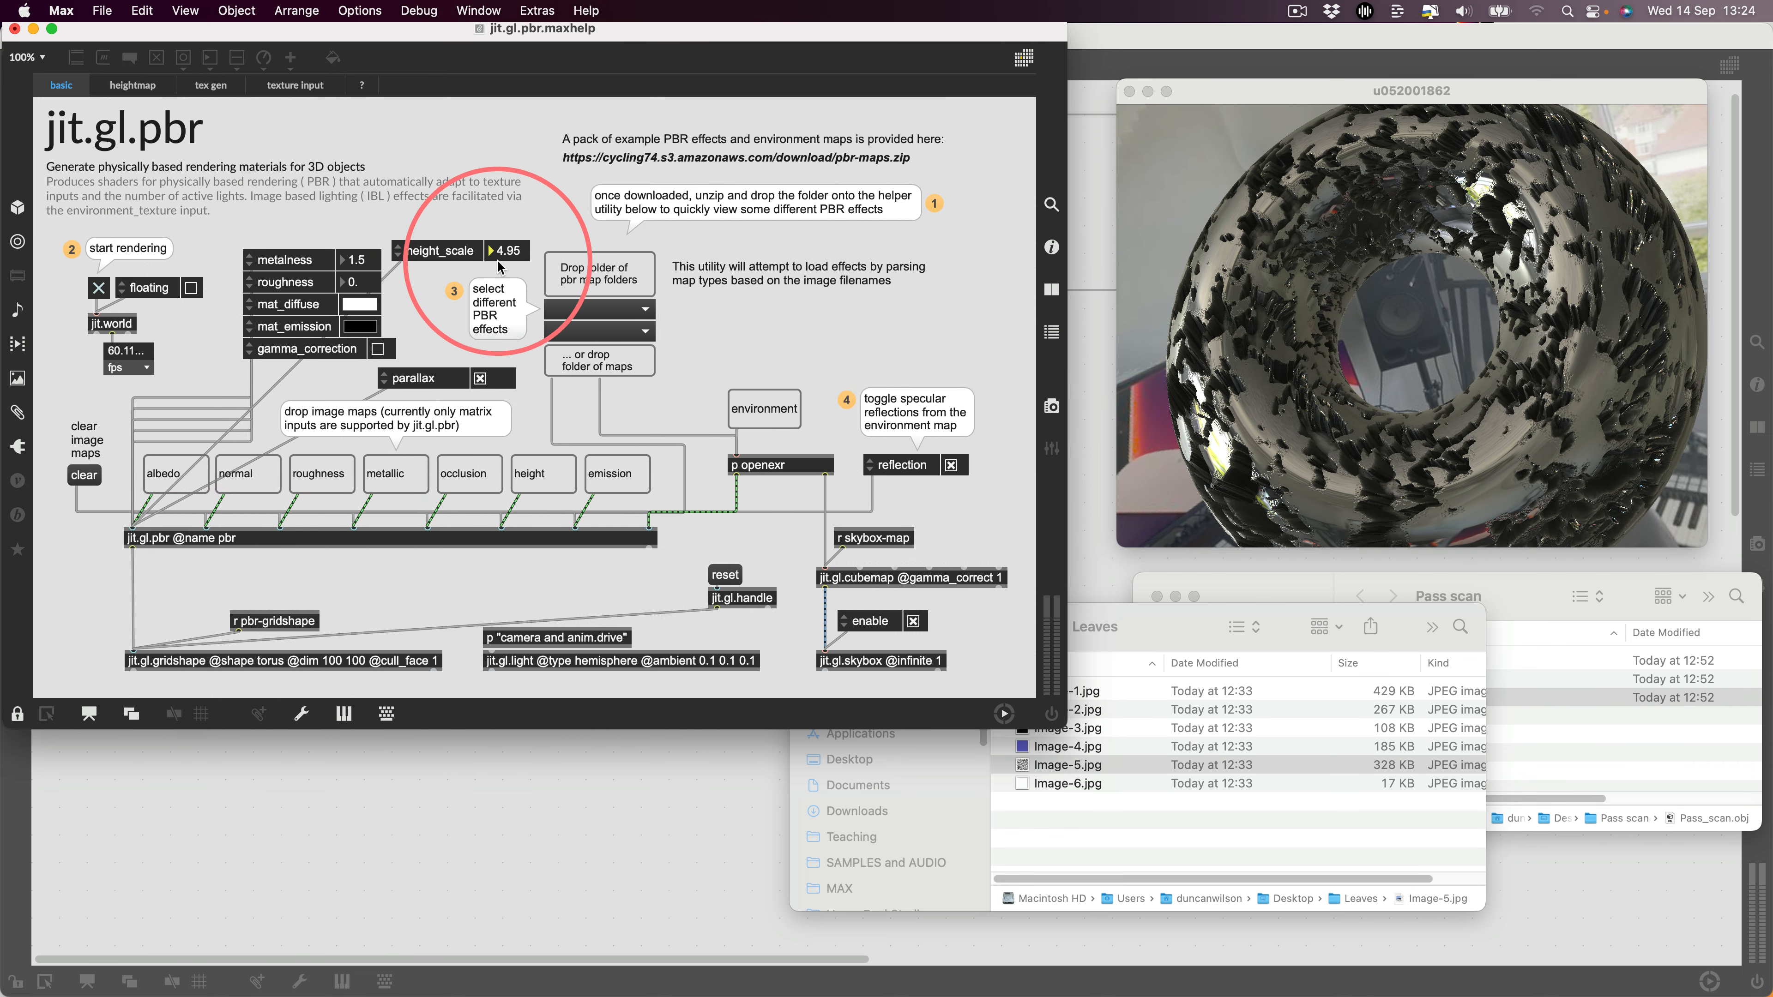
pyautogui.moveTo(517, 253); pyautogui.dragTo(516, 210)
pyautogui.moveTo(1413, 342); pyautogui.dragTo(1449, 268)
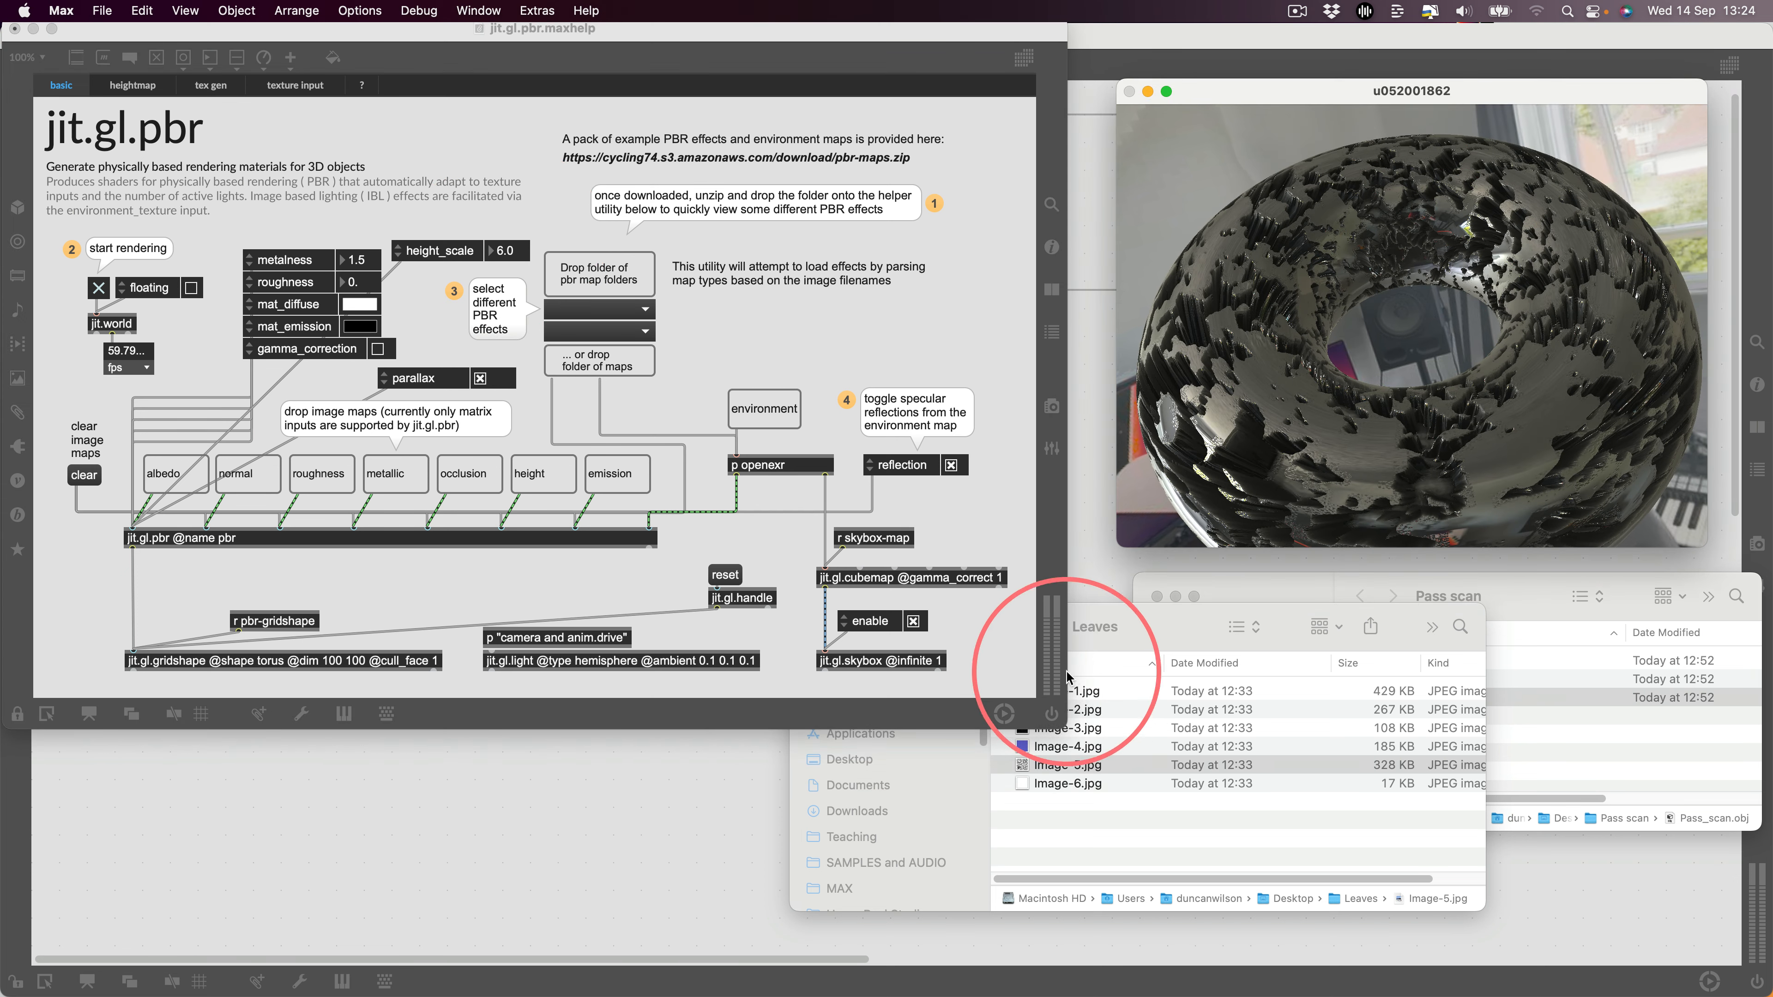
# - Preview Image-1.jpg from the Leaves folder, load it as the albedo map, and rotate the torus
pyautogui.click(1177, 624)
pyautogui.click(1068, 692)
pyautogui.press('space')
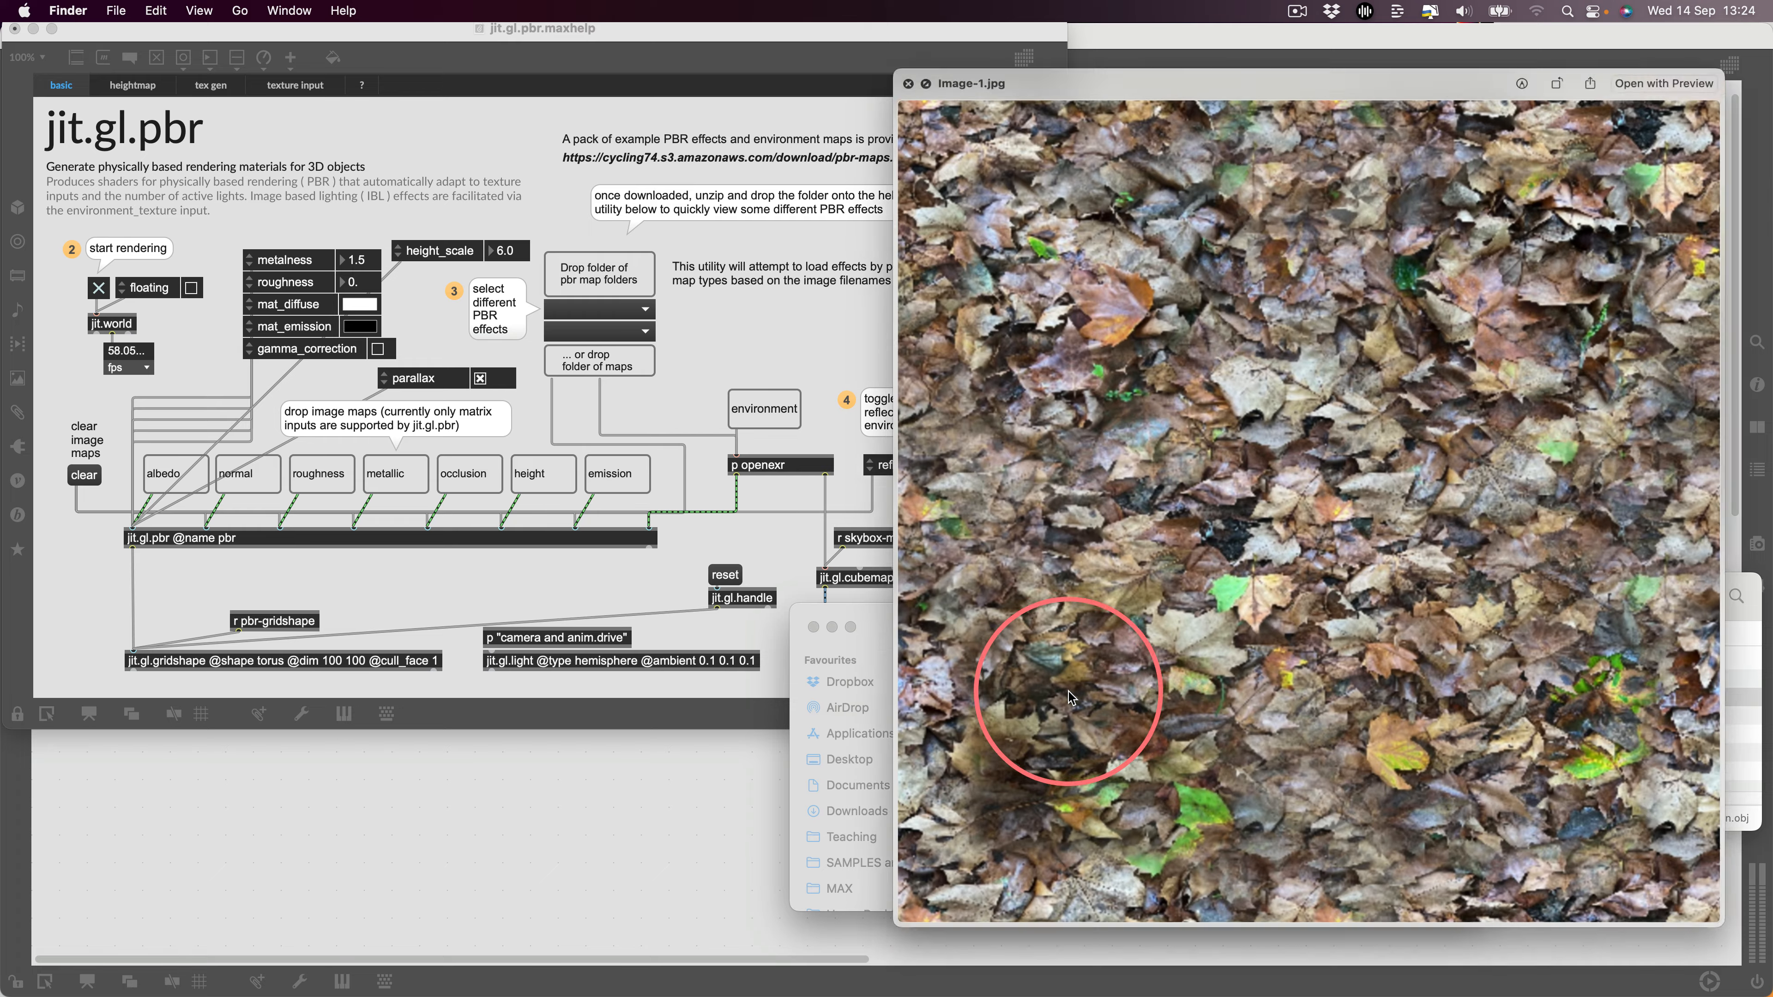
pyautogui.press('space')
pyautogui.moveTo(1016, 701); pyautogui.dragTo(168, 473)
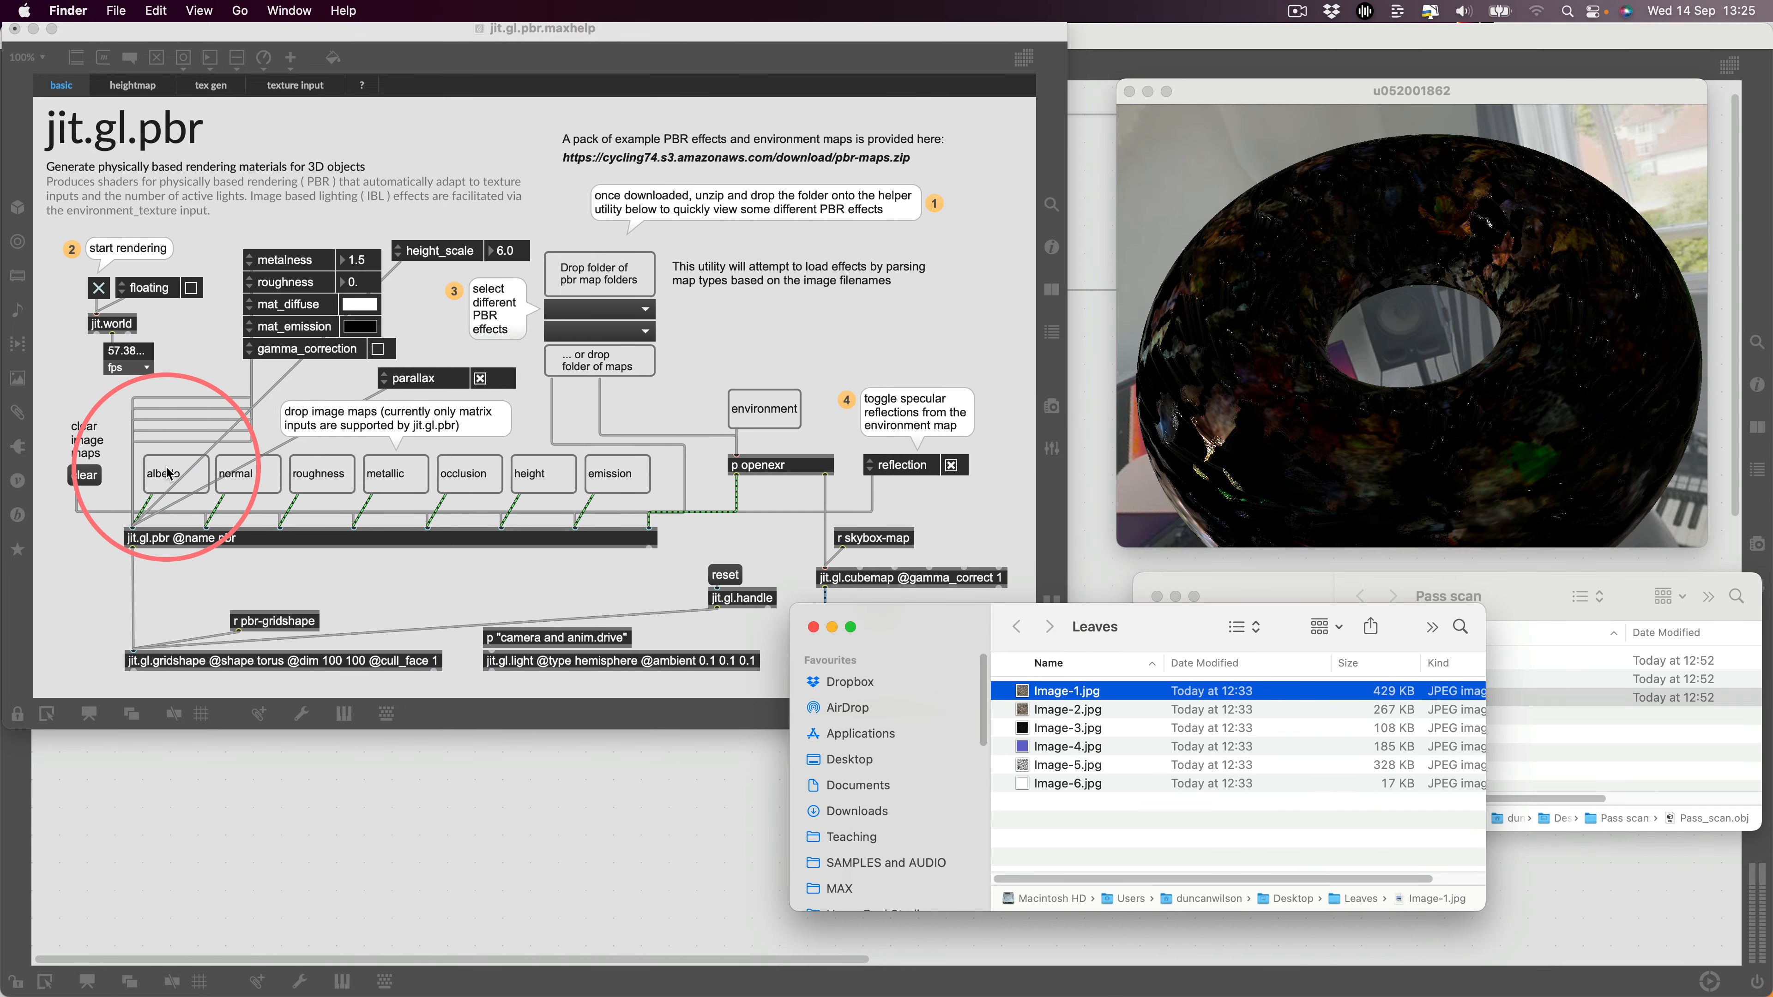
pyautogui.moveTo(1452, 507); pyautogui.dragTo(1094, 564)
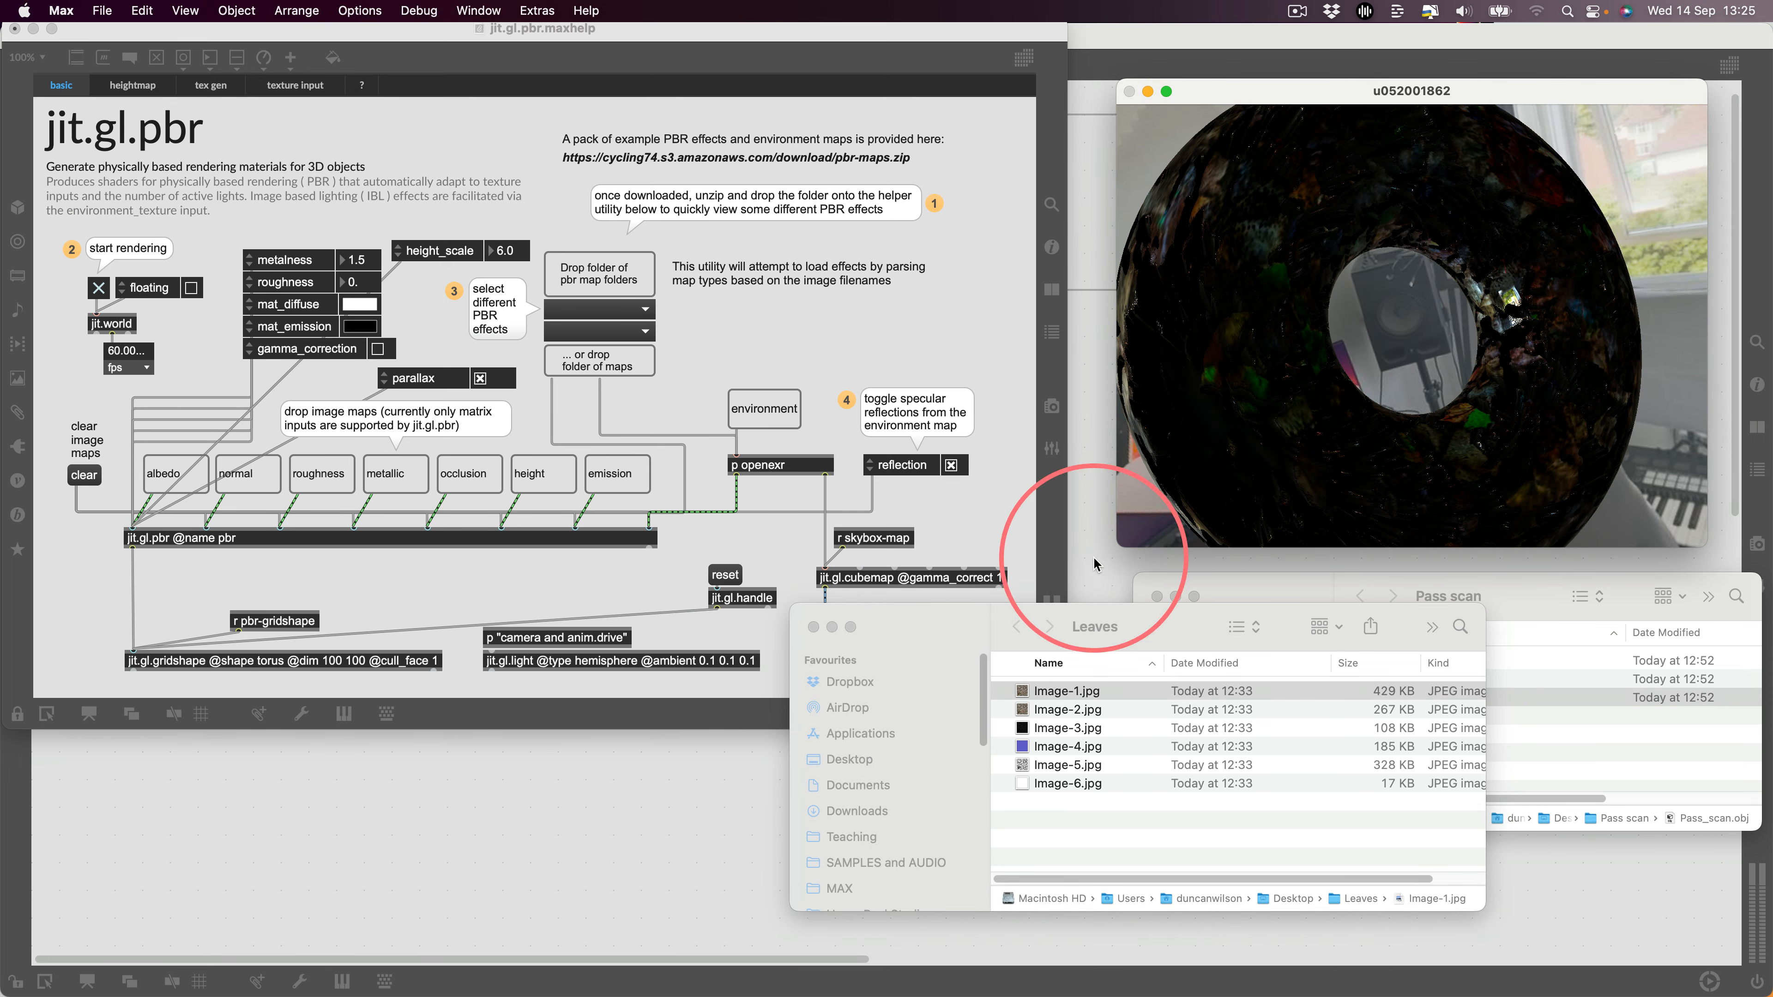
# - Preview Image-6.jpg from the Leaves folder and close the preview
pyautogui.click(1017, 782)
pyautogui.click(1019, 782)
pyautogui.press('space')
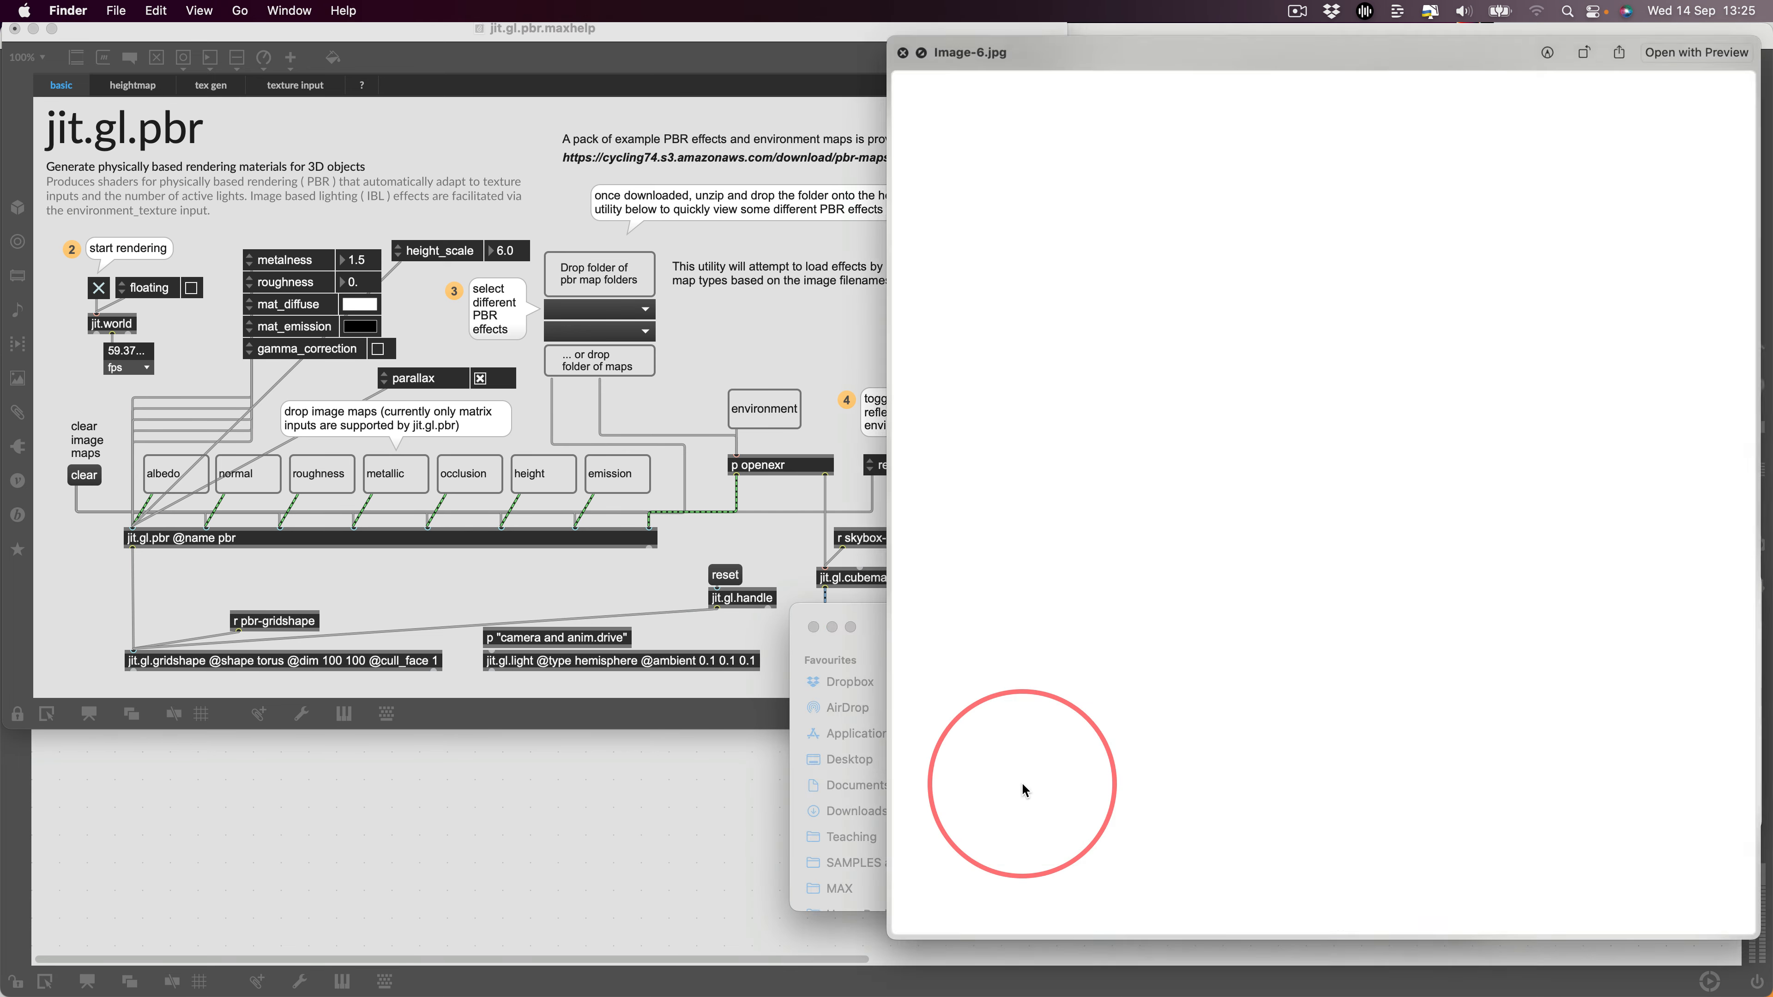
pyautogui.press('space')
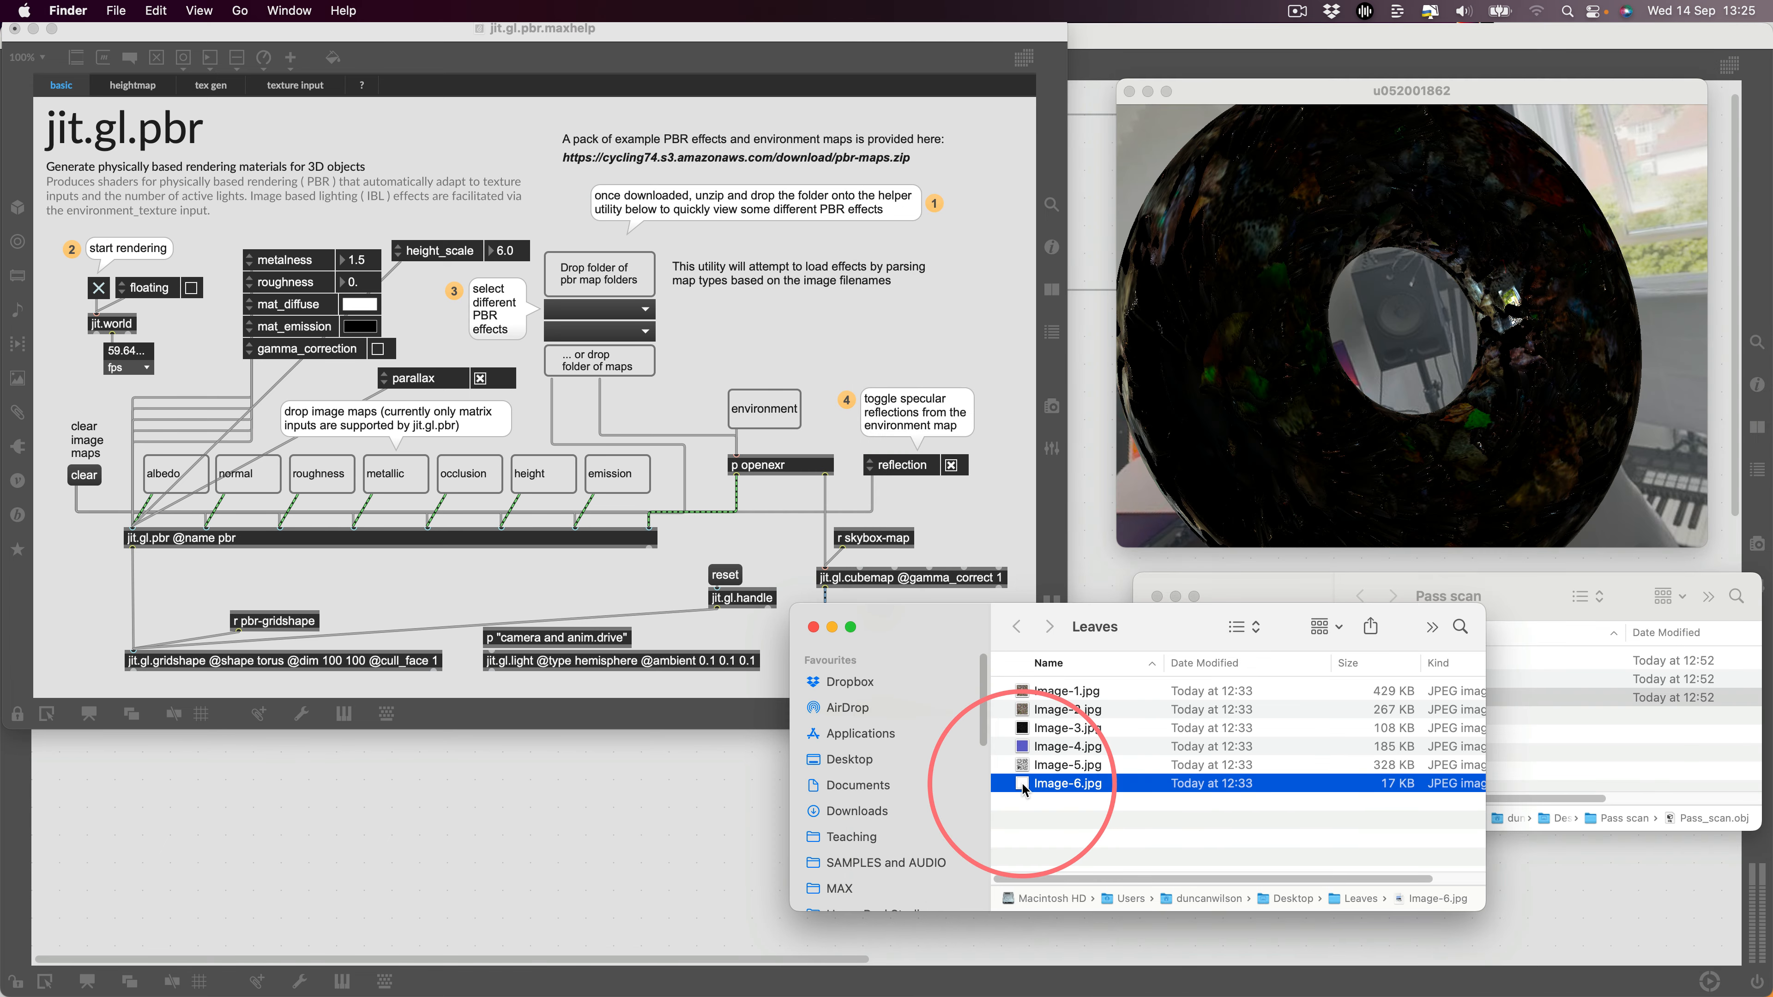
# - Preview Image-3.jpg from the Leaves folder, load it as the metallic map, and rotate the torus to inspect its surface
pyautogui.click(1031, 727)
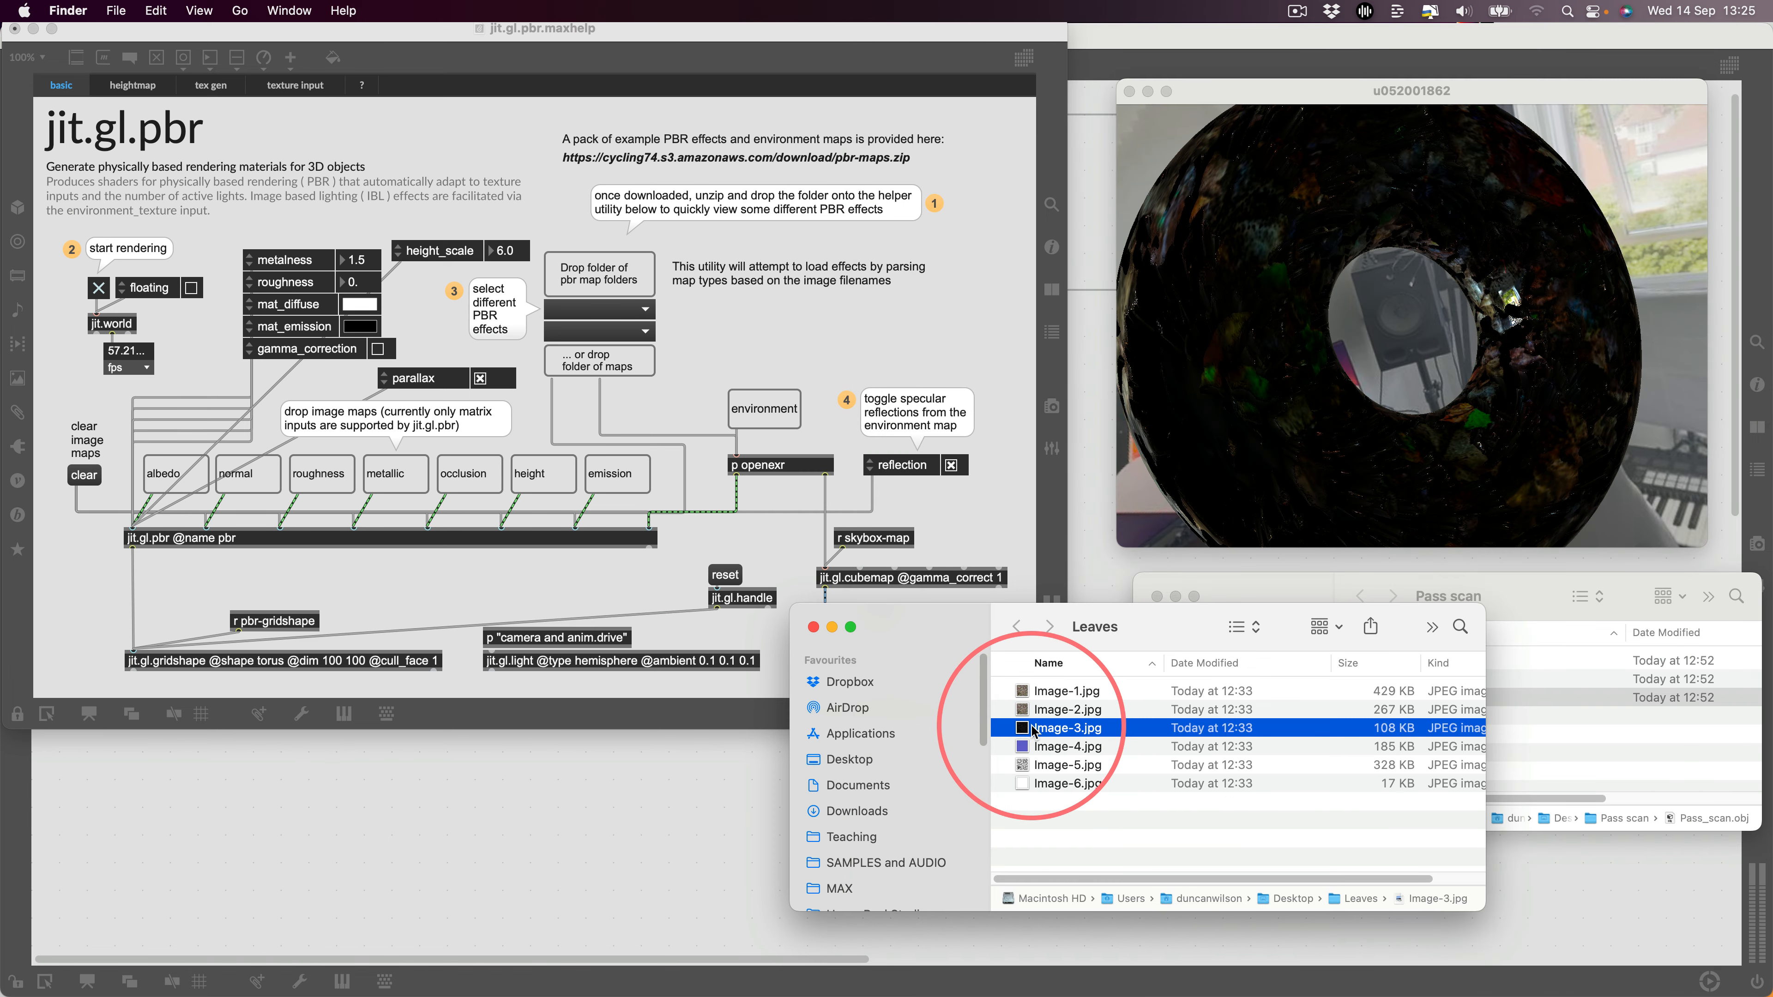
pyautogui.press('space')
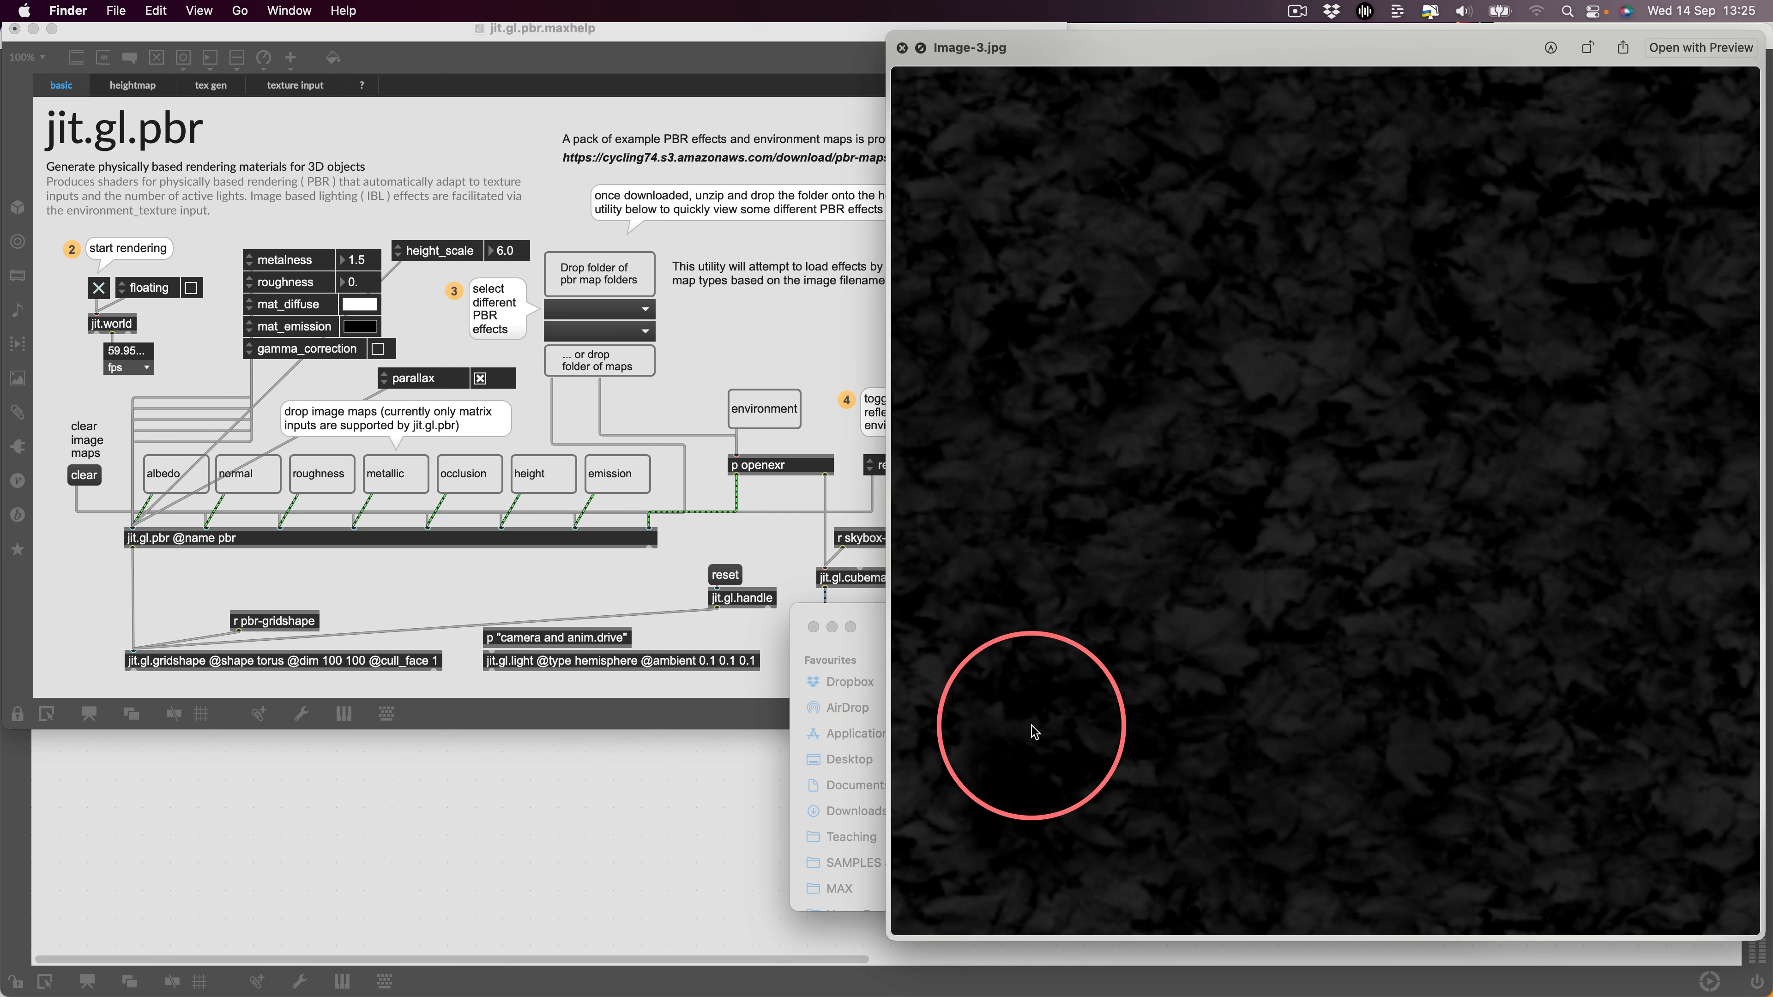
pyautogui.press('space')
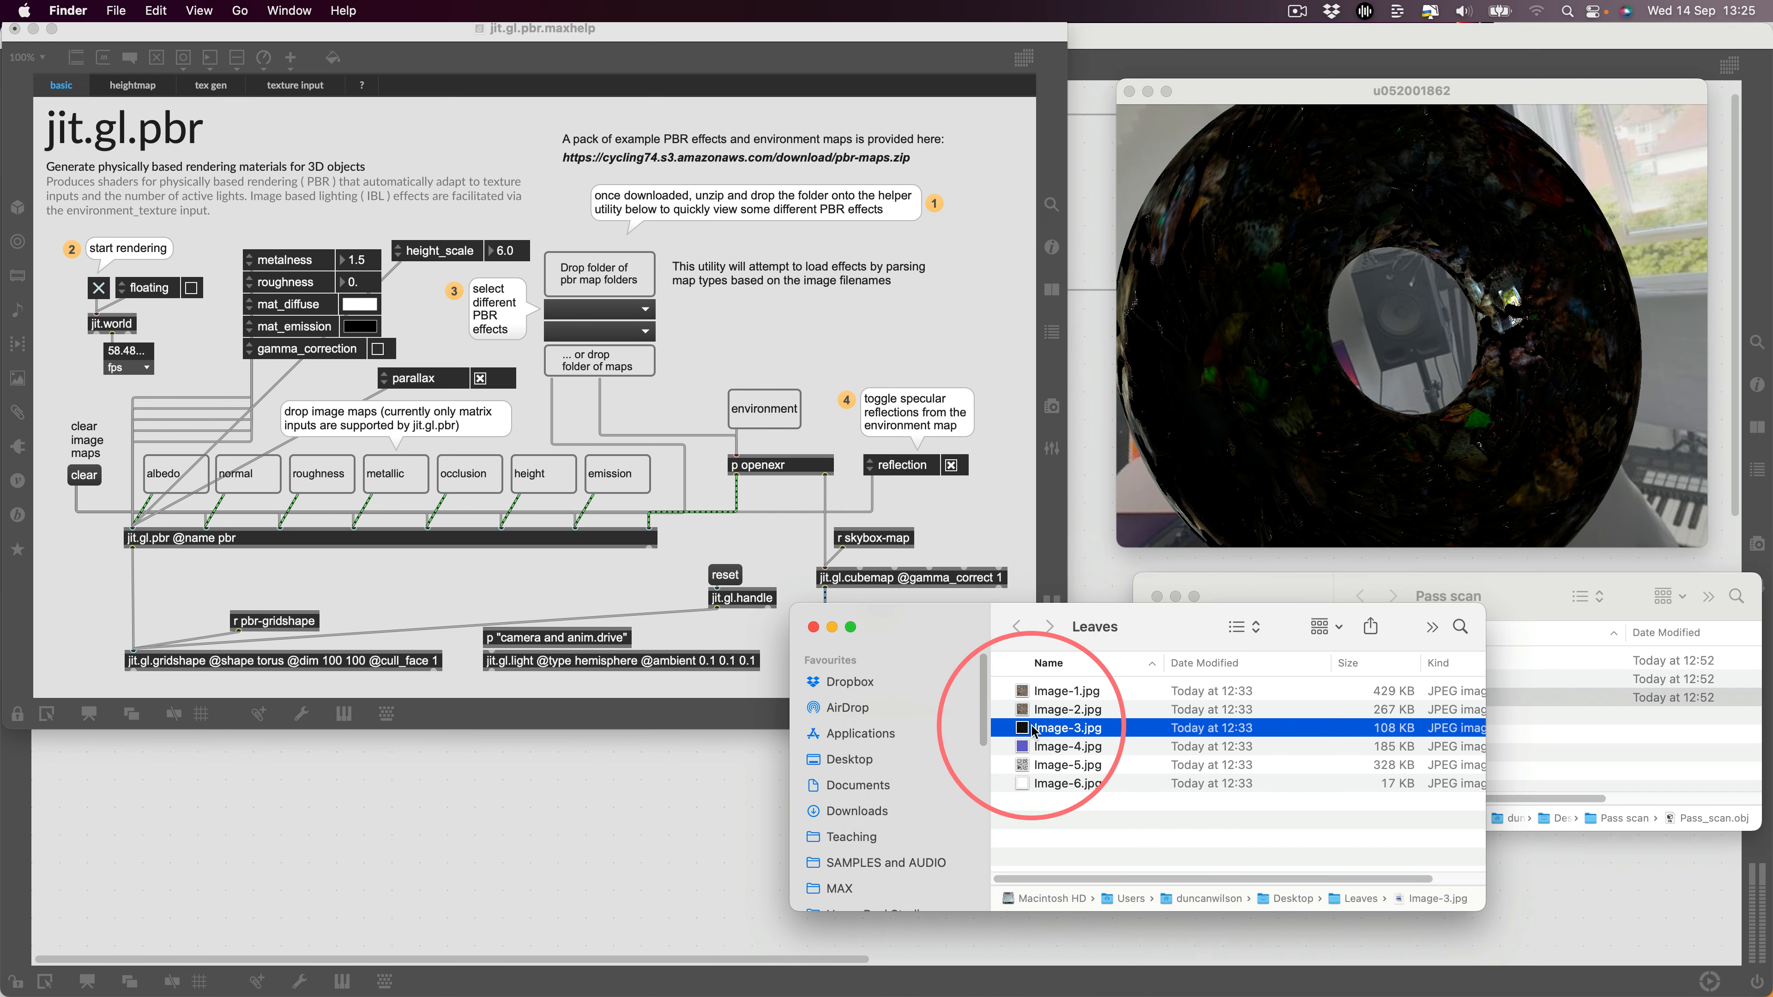
pyautogui.moveTo(1034, 730); pyautogui.dragTo(394, 479)
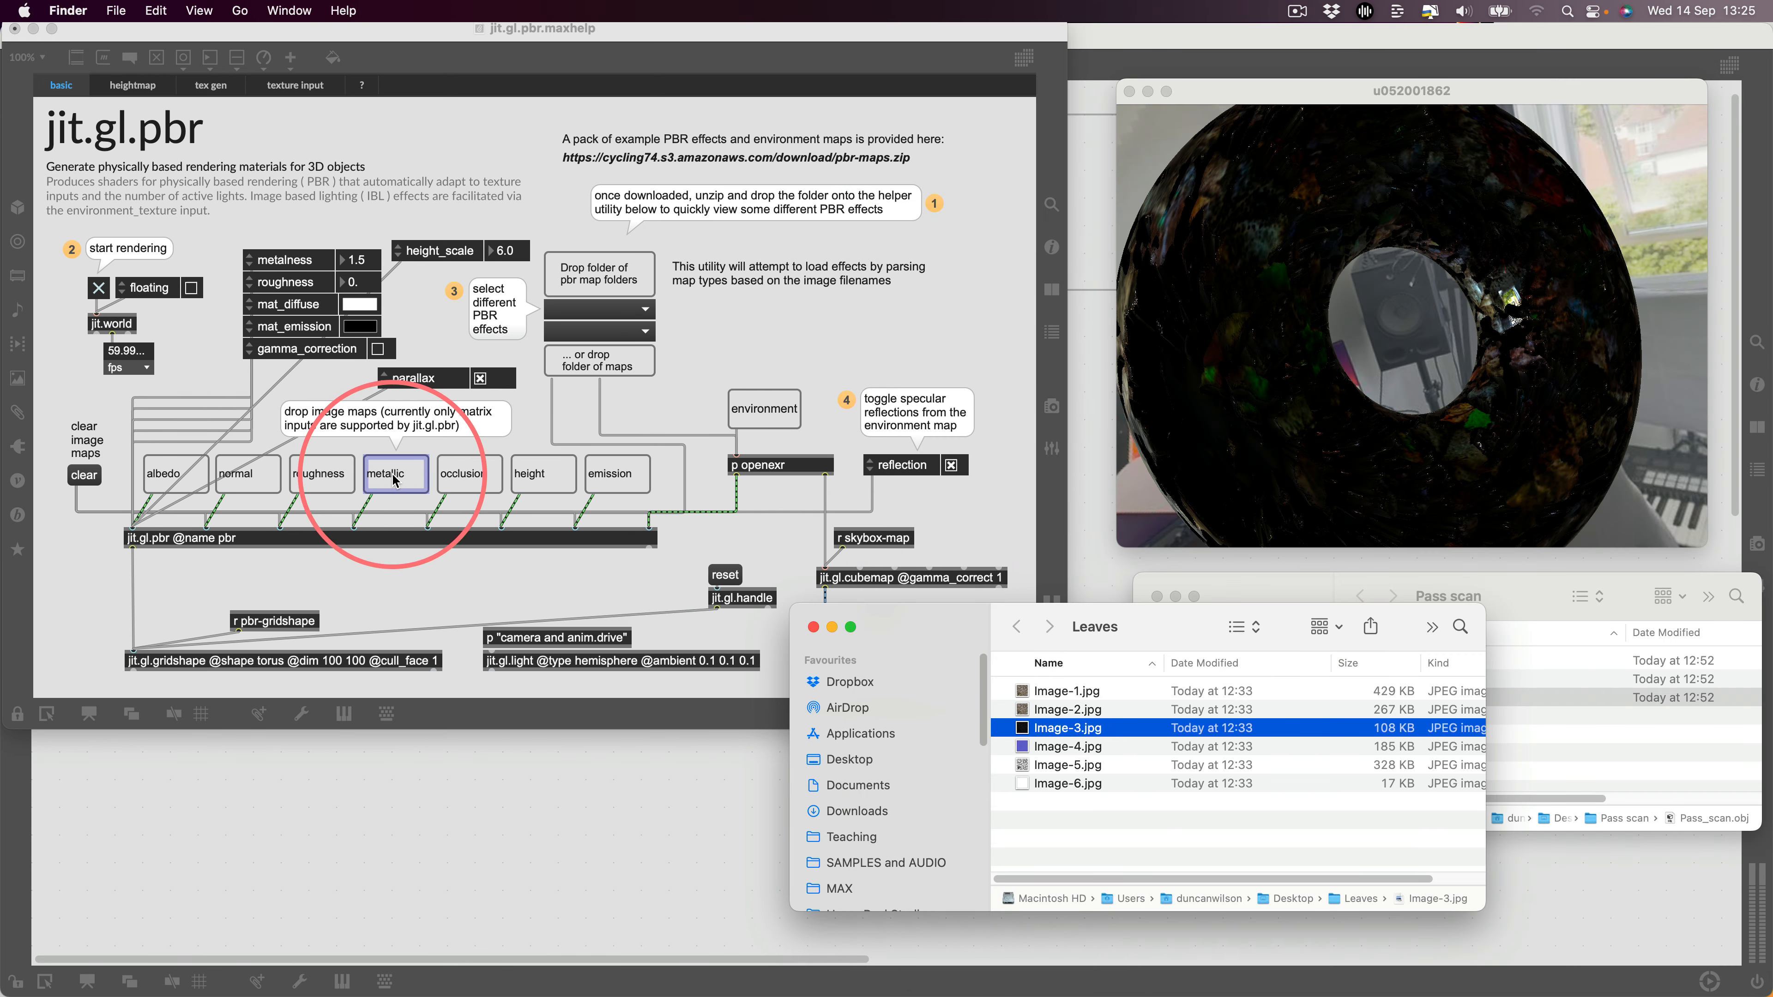
pyautogui.moveTo(1496, 357); pyautogui.dragTo(1432, 308)
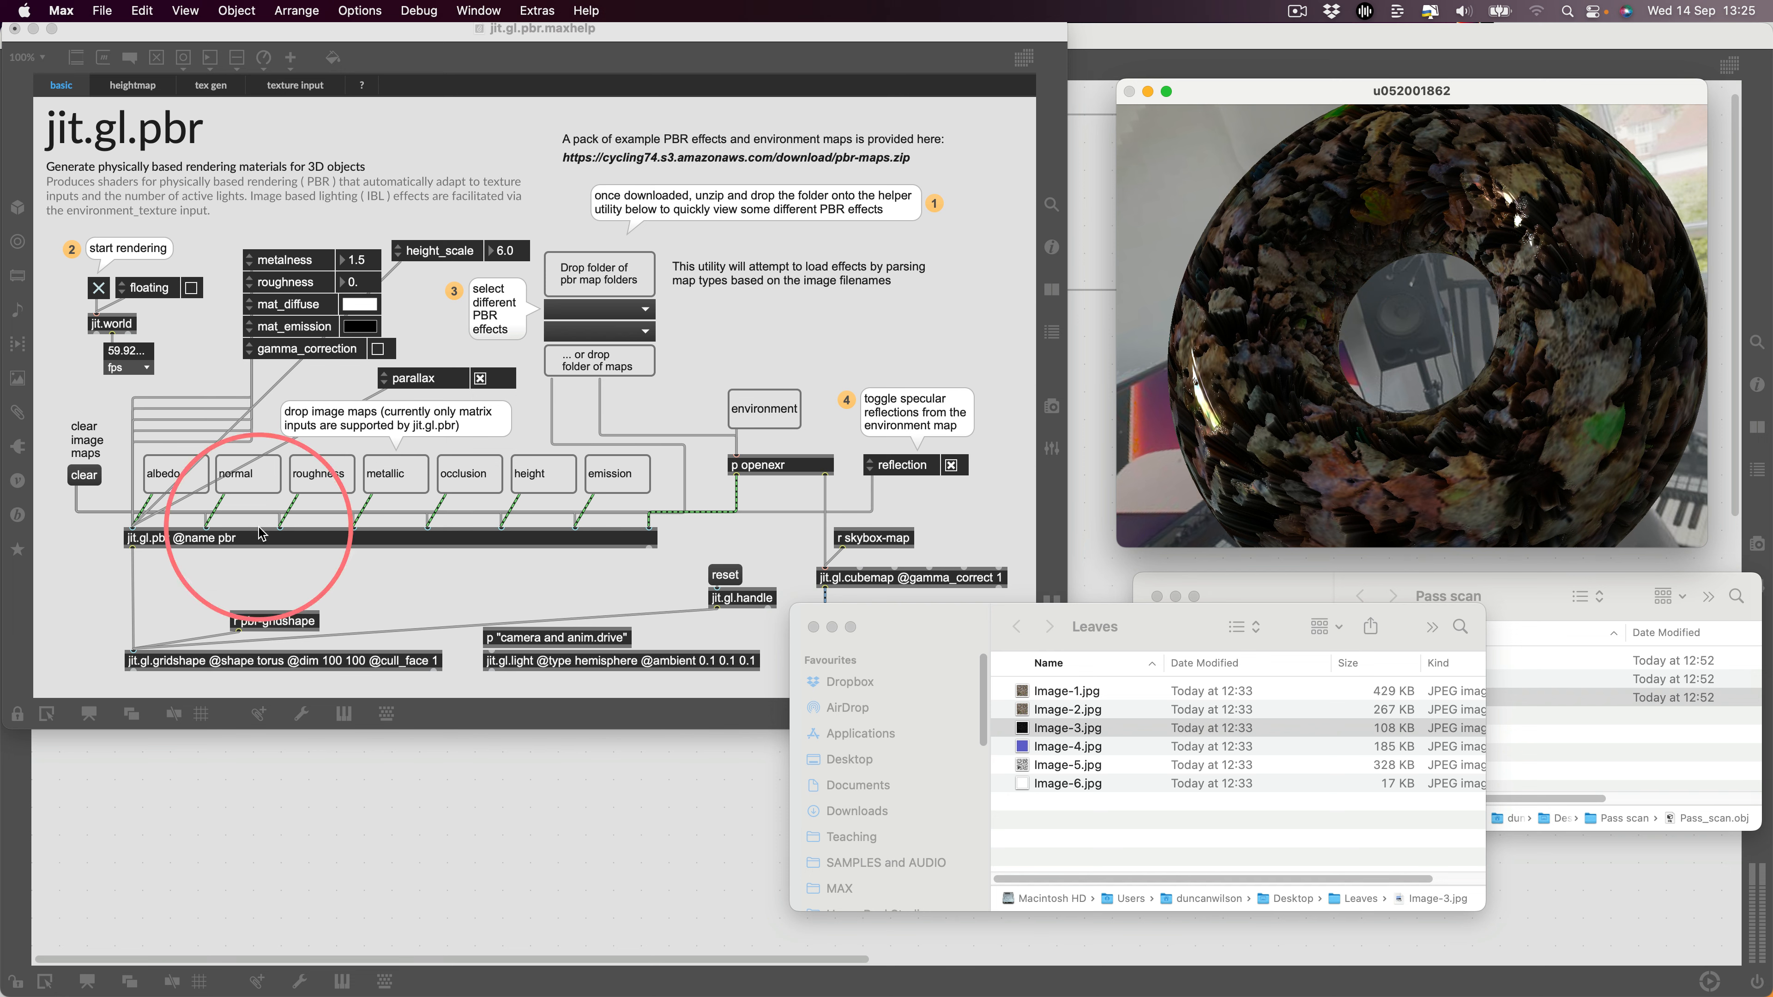
pyautogui.moveTo(1367, 305); pyautogui.dragTo(1400, 166)
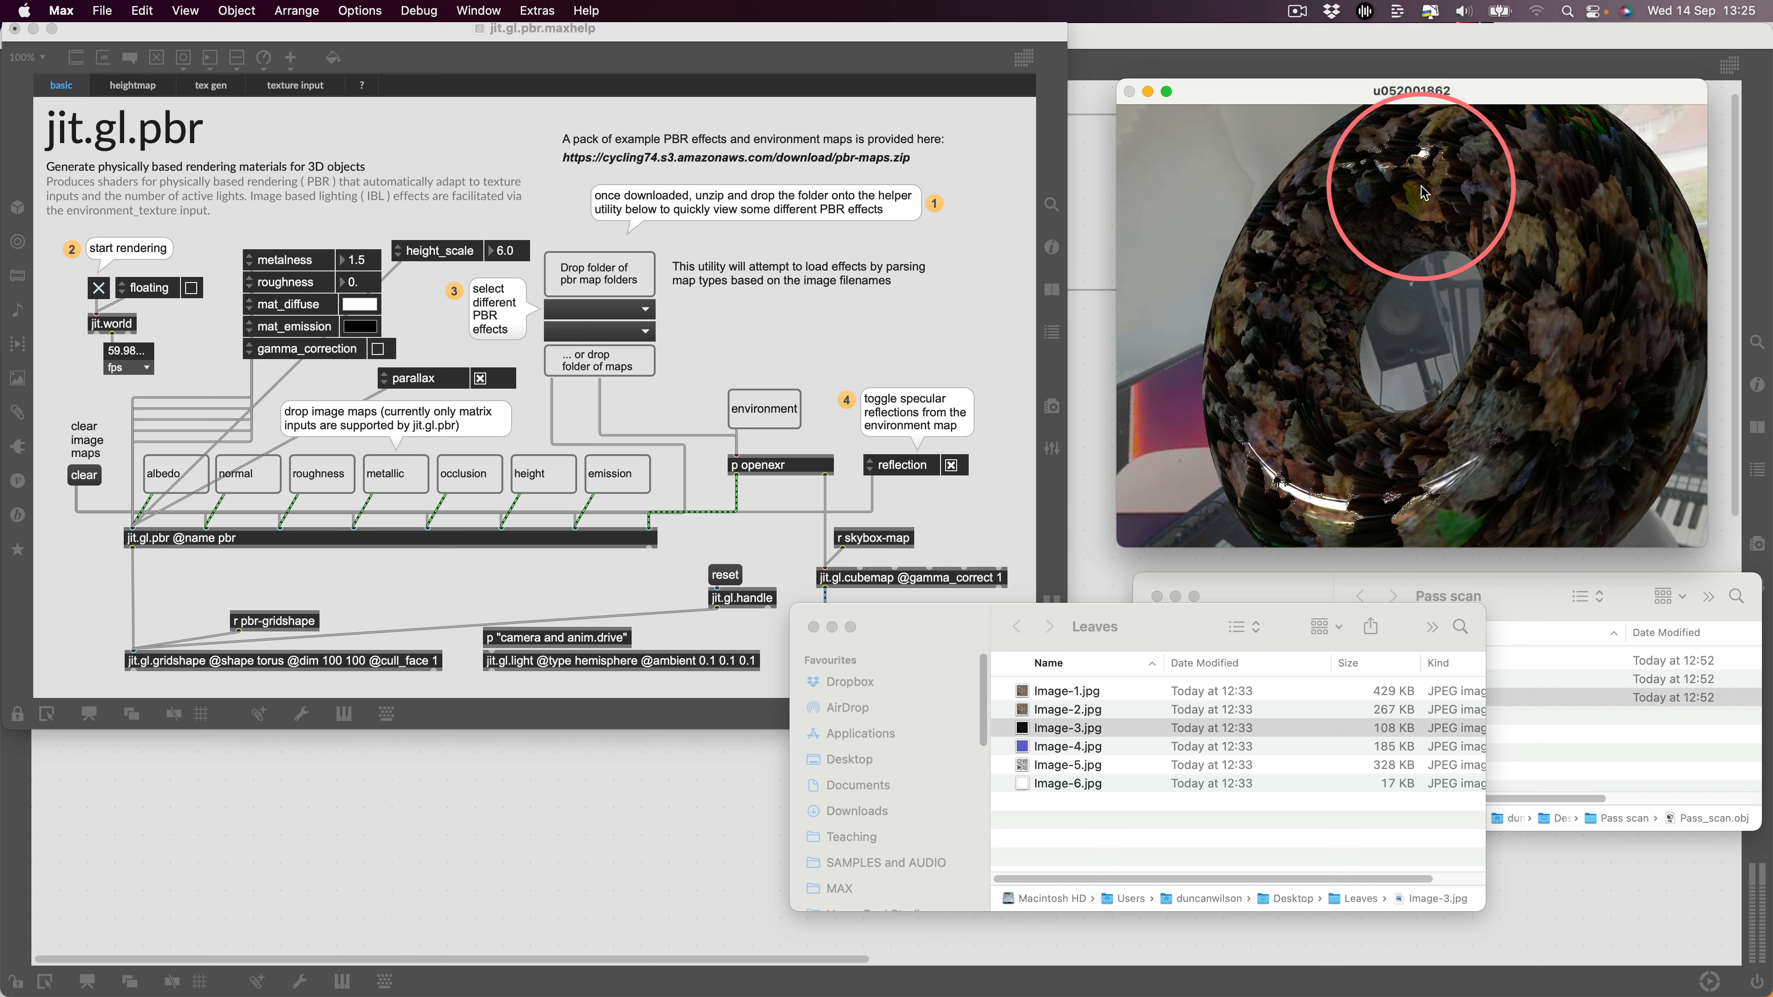
pyautogui.moveTo(1407, 309); pyautogui.dragTo(1468, 289)
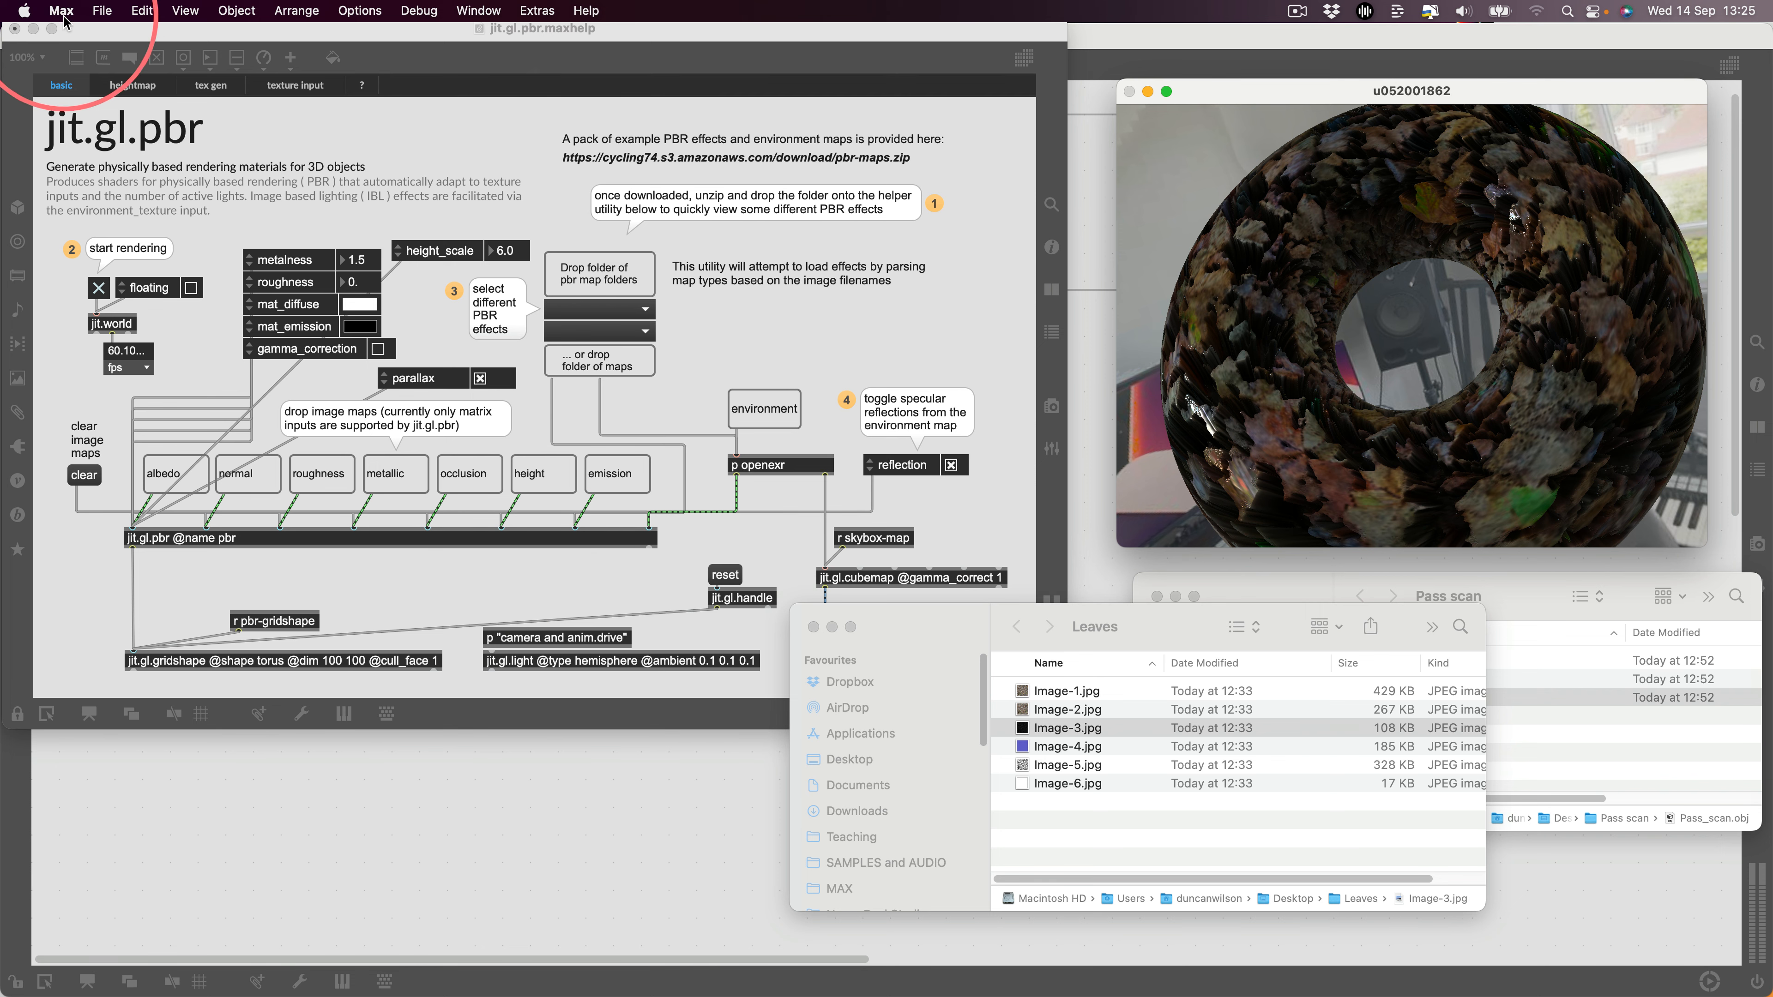
# - Close the jit.gl.pbr help patch without saving its changes
pyautogui.moveTo(86, 28); pyautogui.dragTo(101, 57)
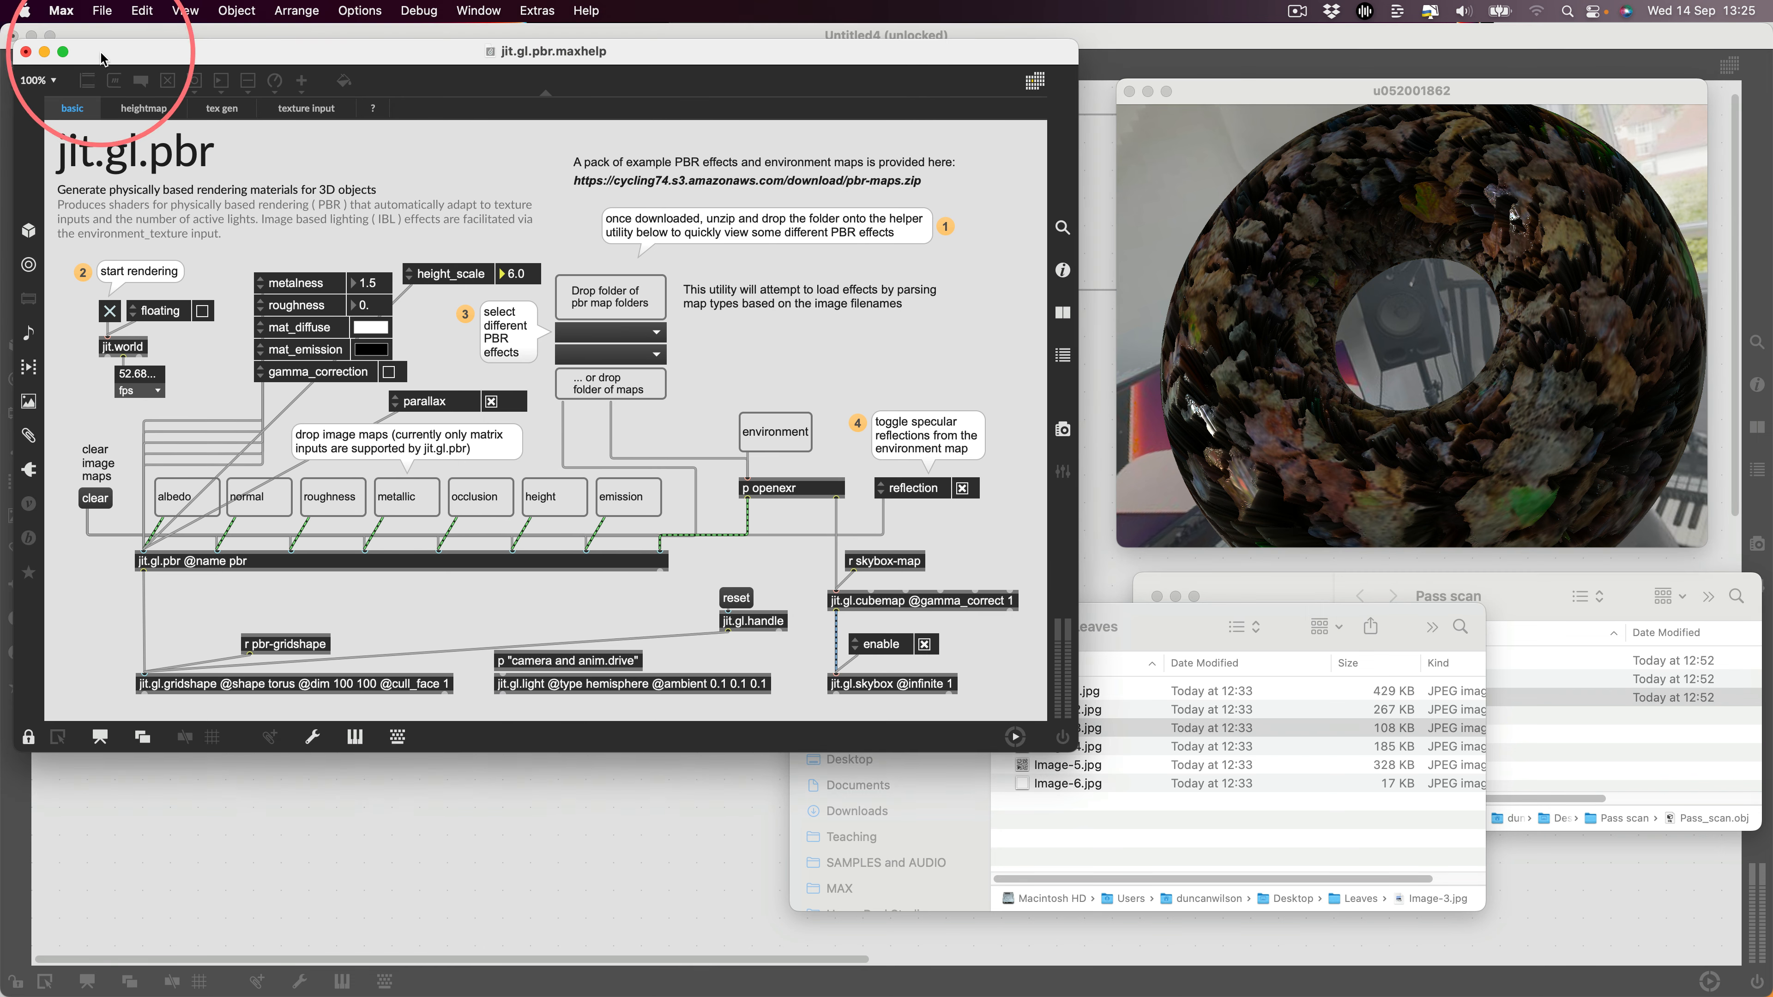
pyautogui.click(25, 53)
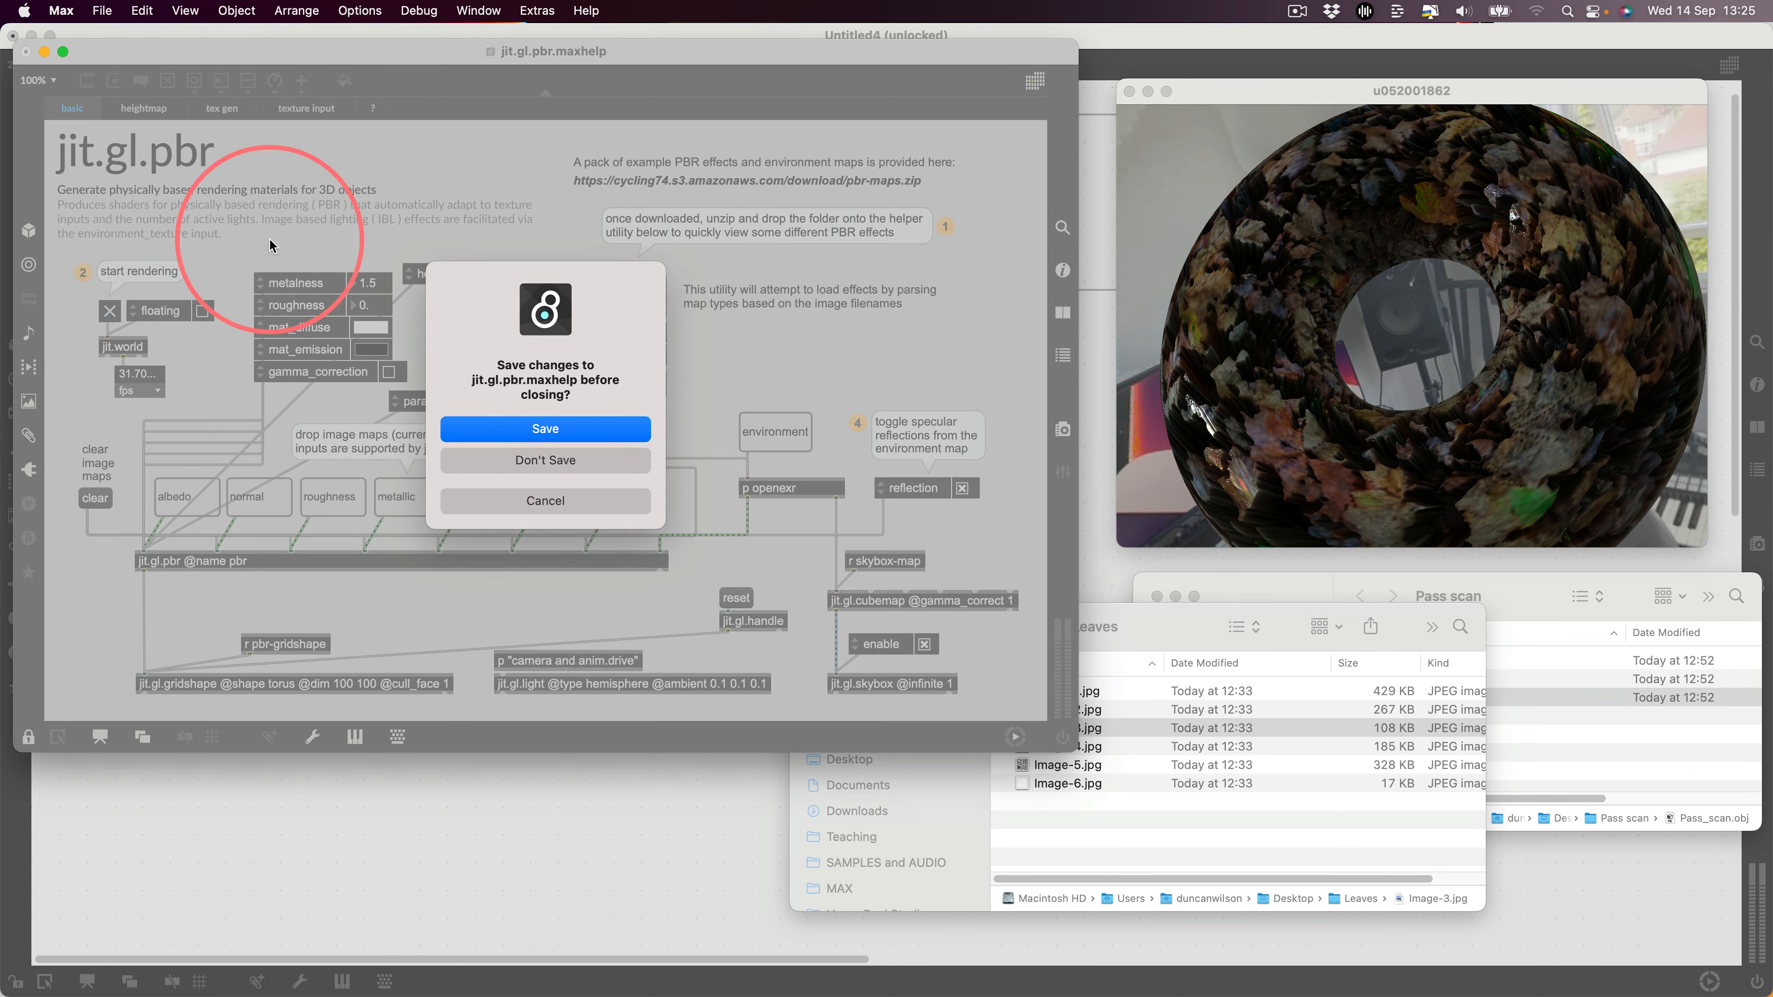
pyautogui.click(512, 458)
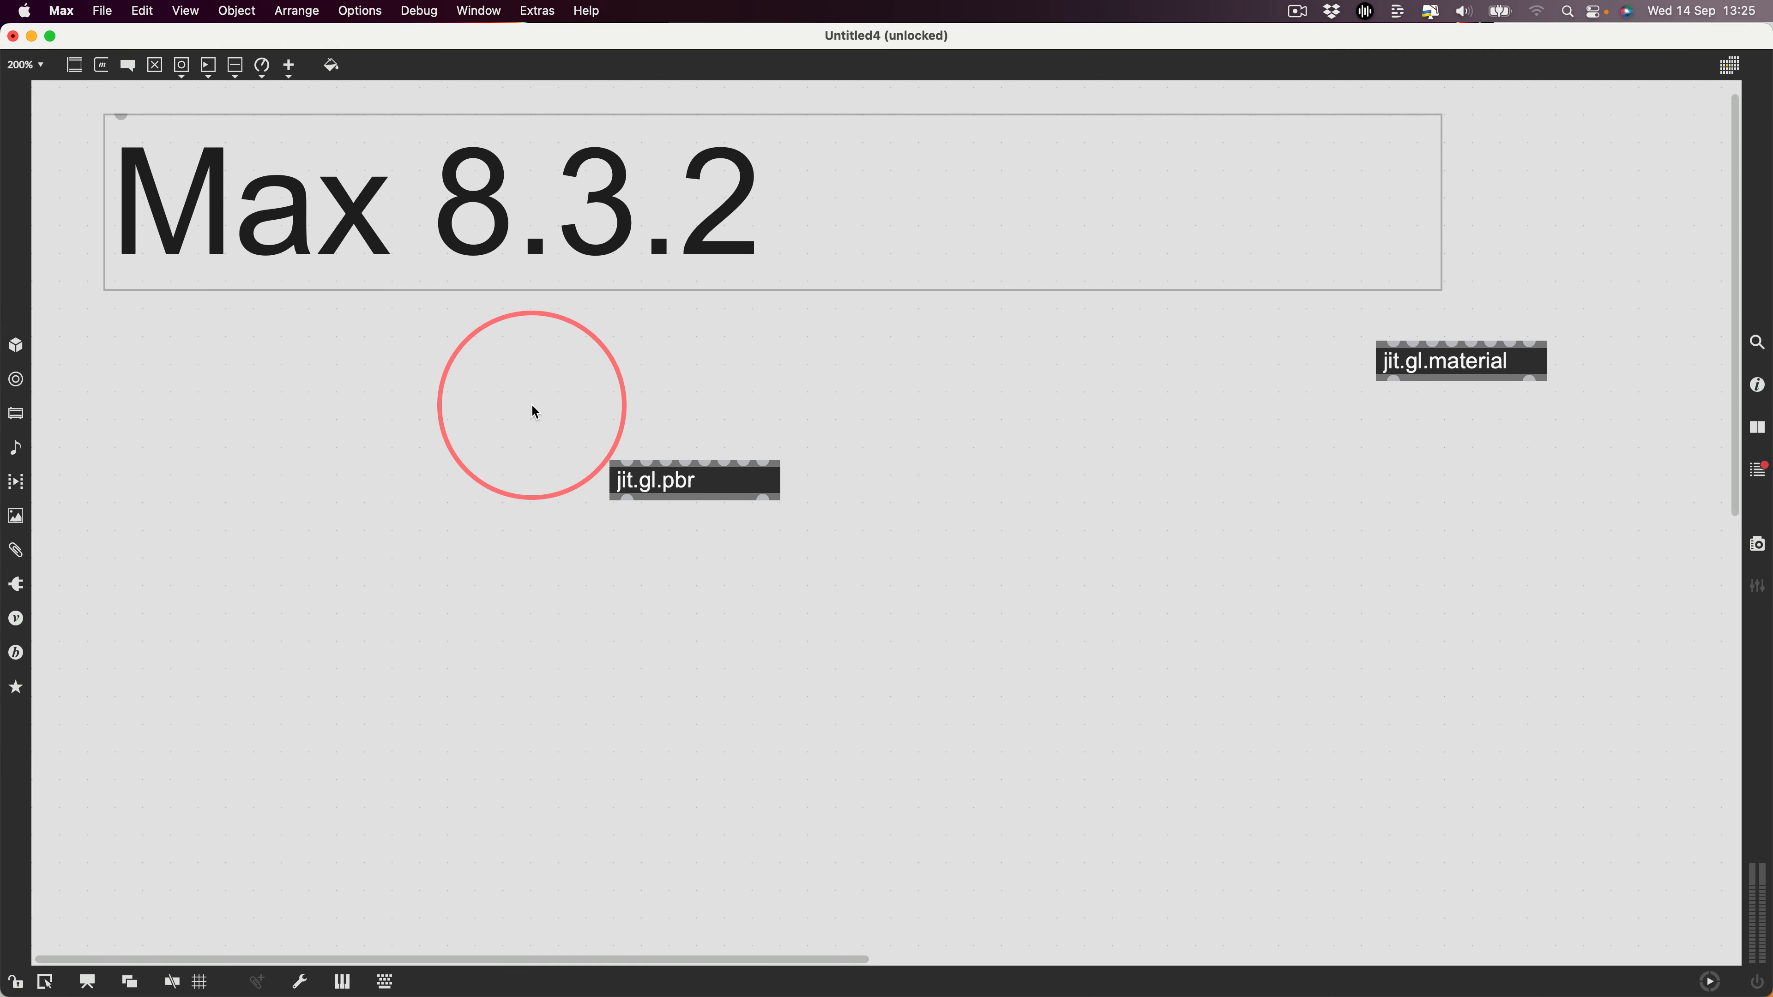